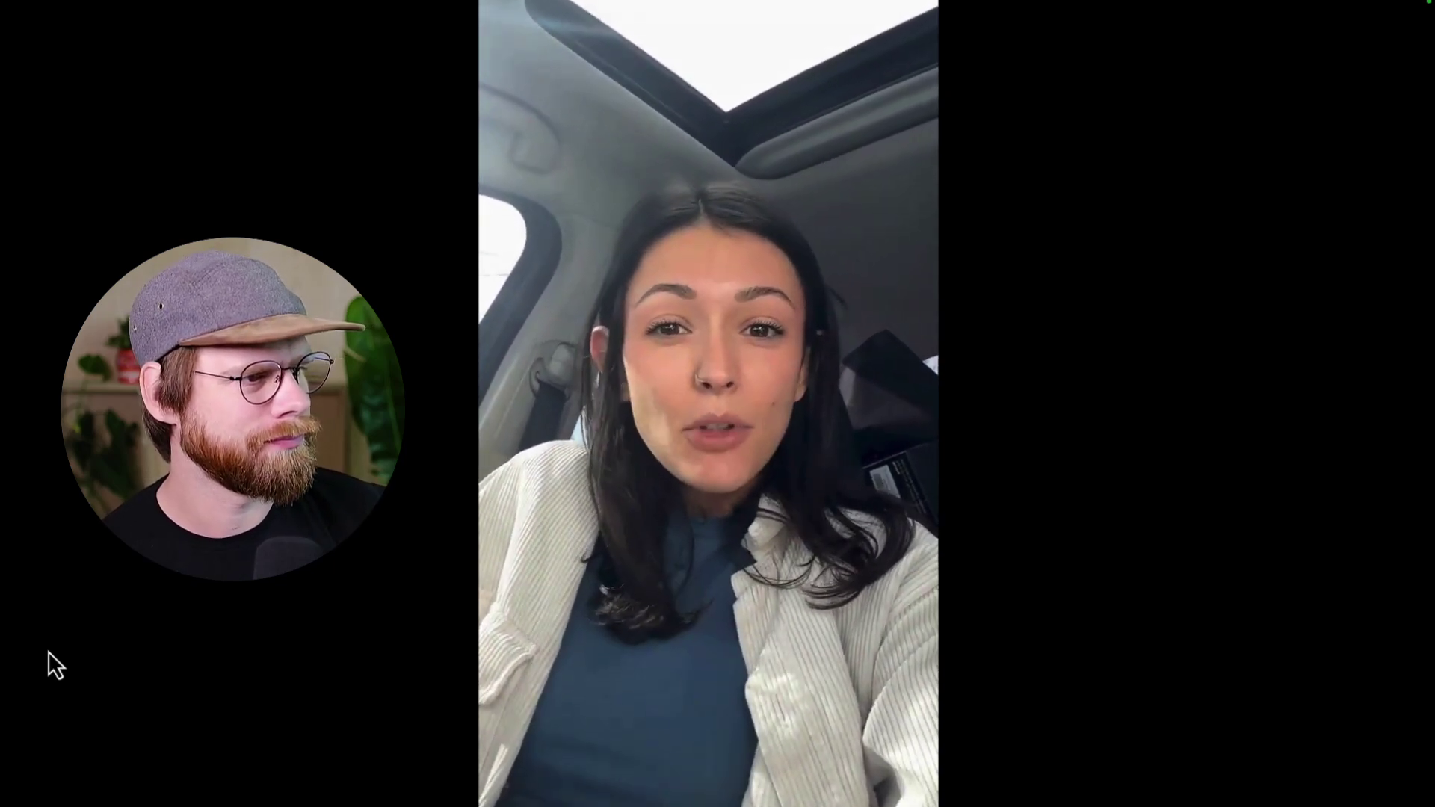
Step: Leave the fullscreen sample ad and go to the arcads.ai homepage
mouse_move(99, 649)
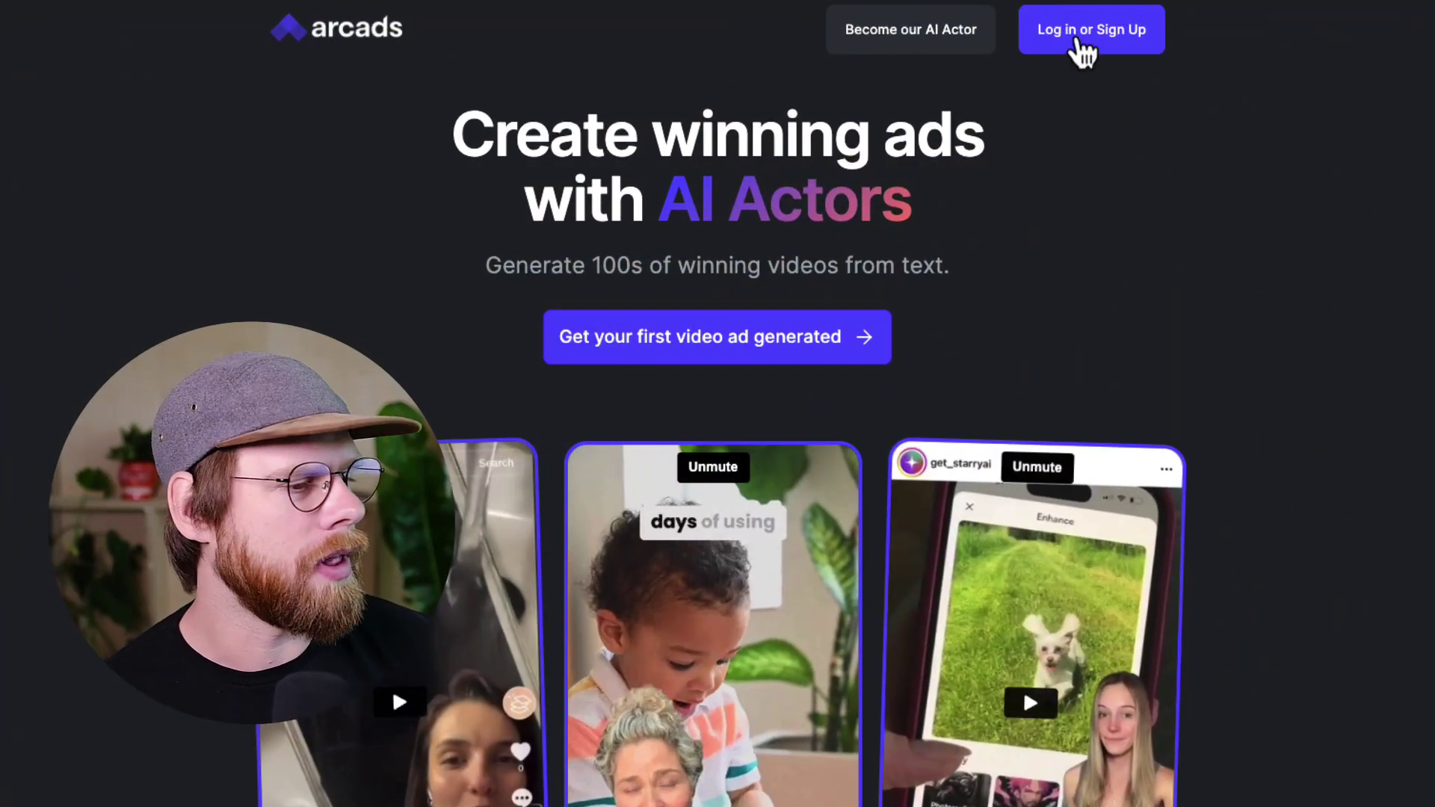
Step: Log in to the Arcads dashboard and open the Untitled project and the 'I'm so excited' script
scroll(1073, 182, down, 10)
scroll(1073, 180, up, 10)
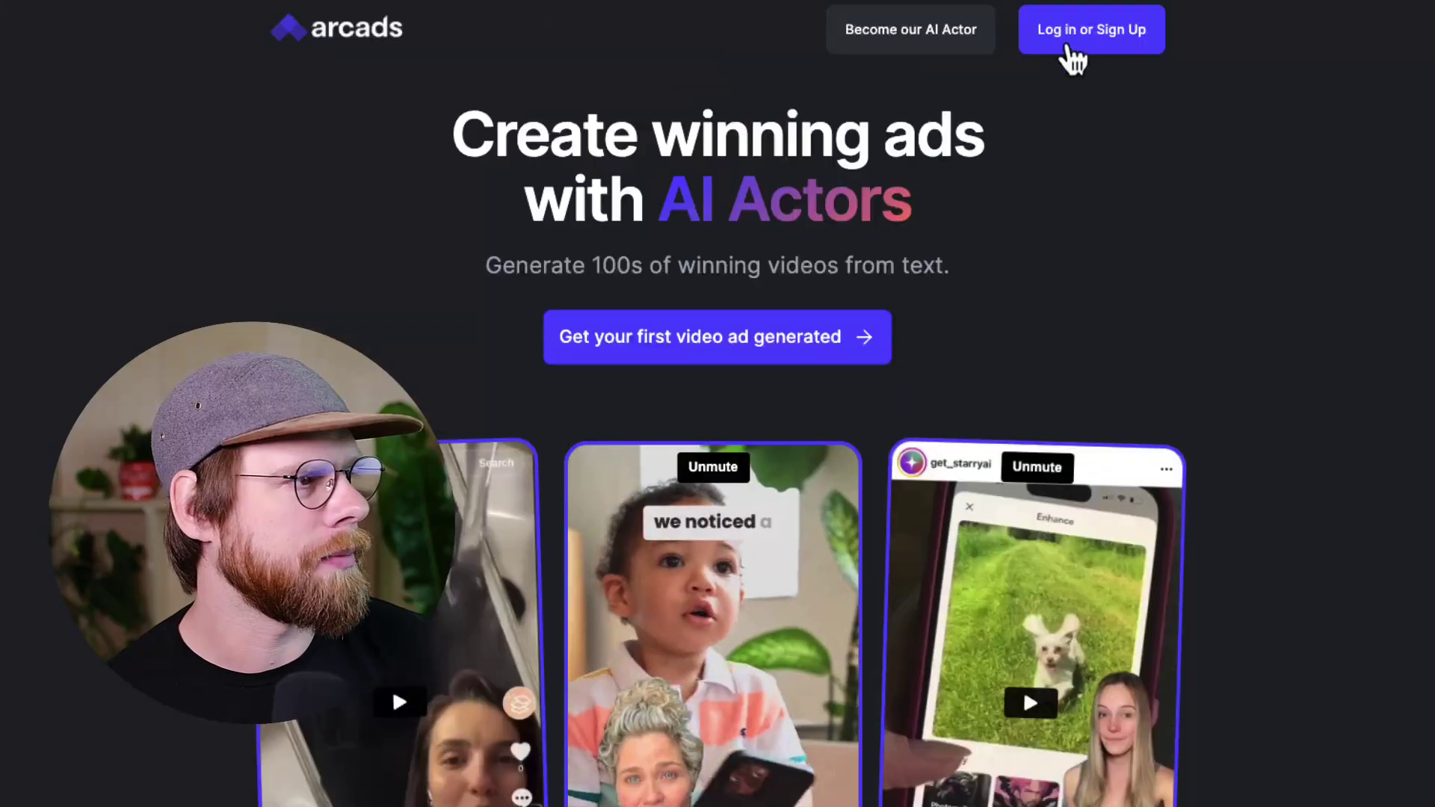
click(1073, 35)
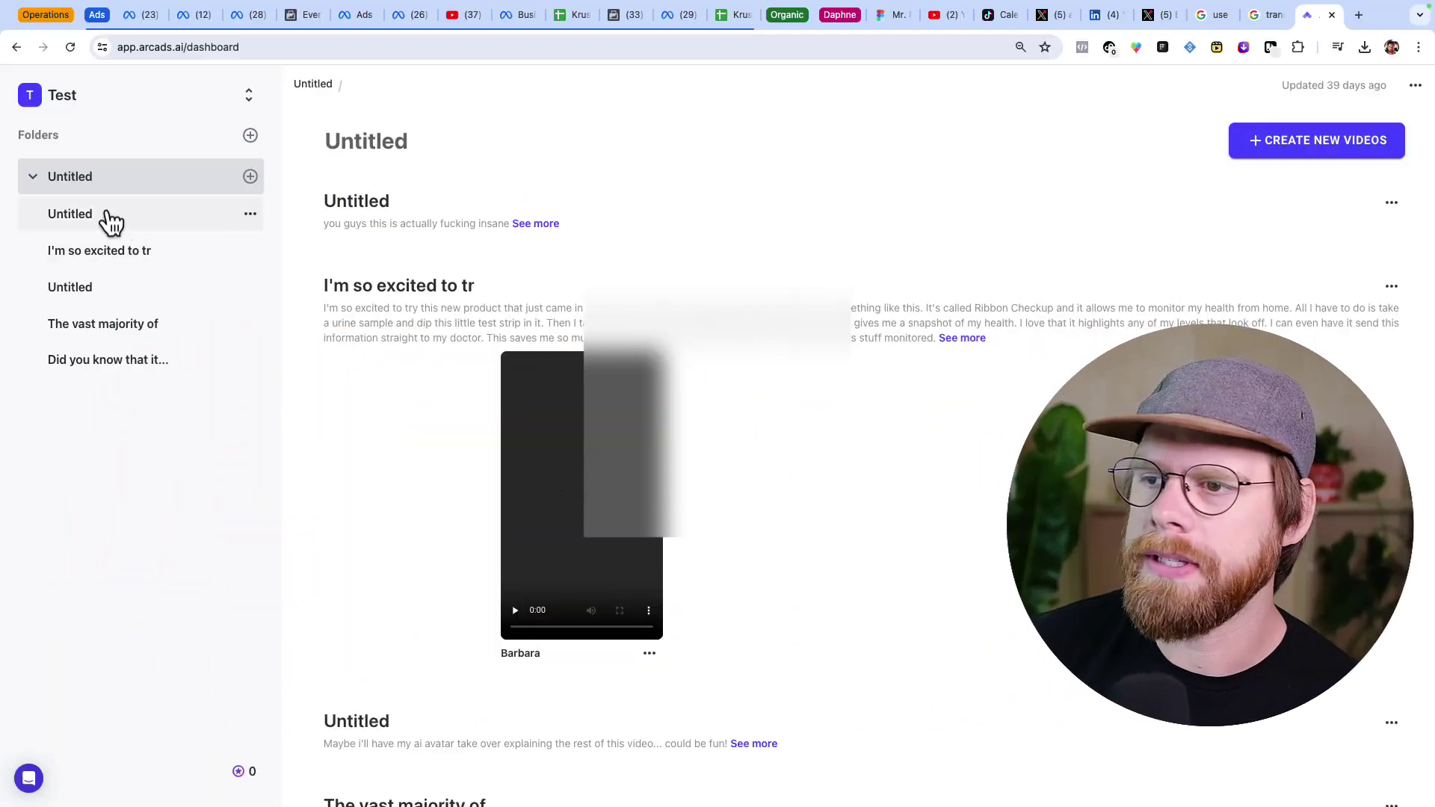
click(111, 222)
click(113, 256)
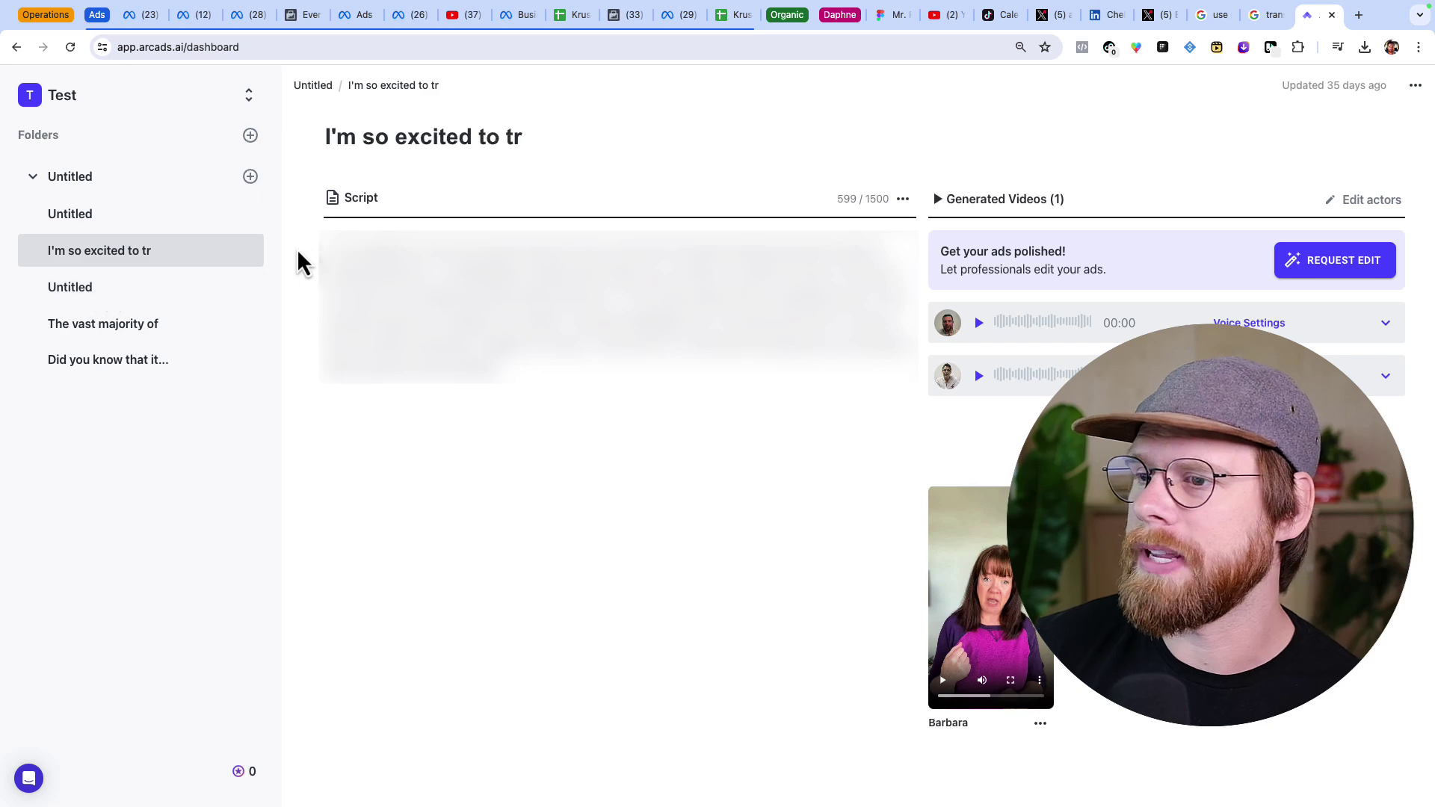
mouse_move(590, 388)
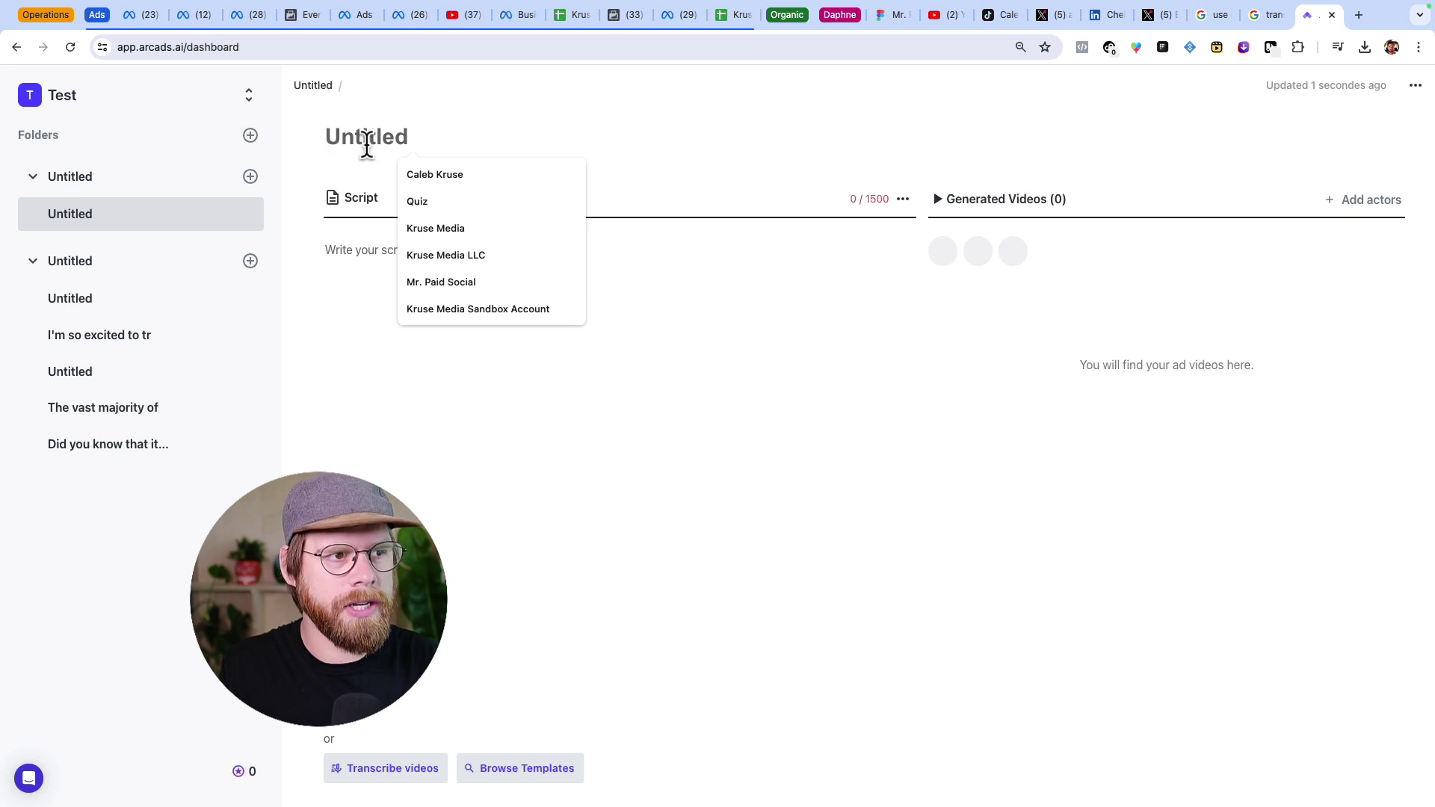
Step: Title the project 'Youtube Example', write a short script praising Arcads.ai, and bring up actor selection
text(Youtube Example)
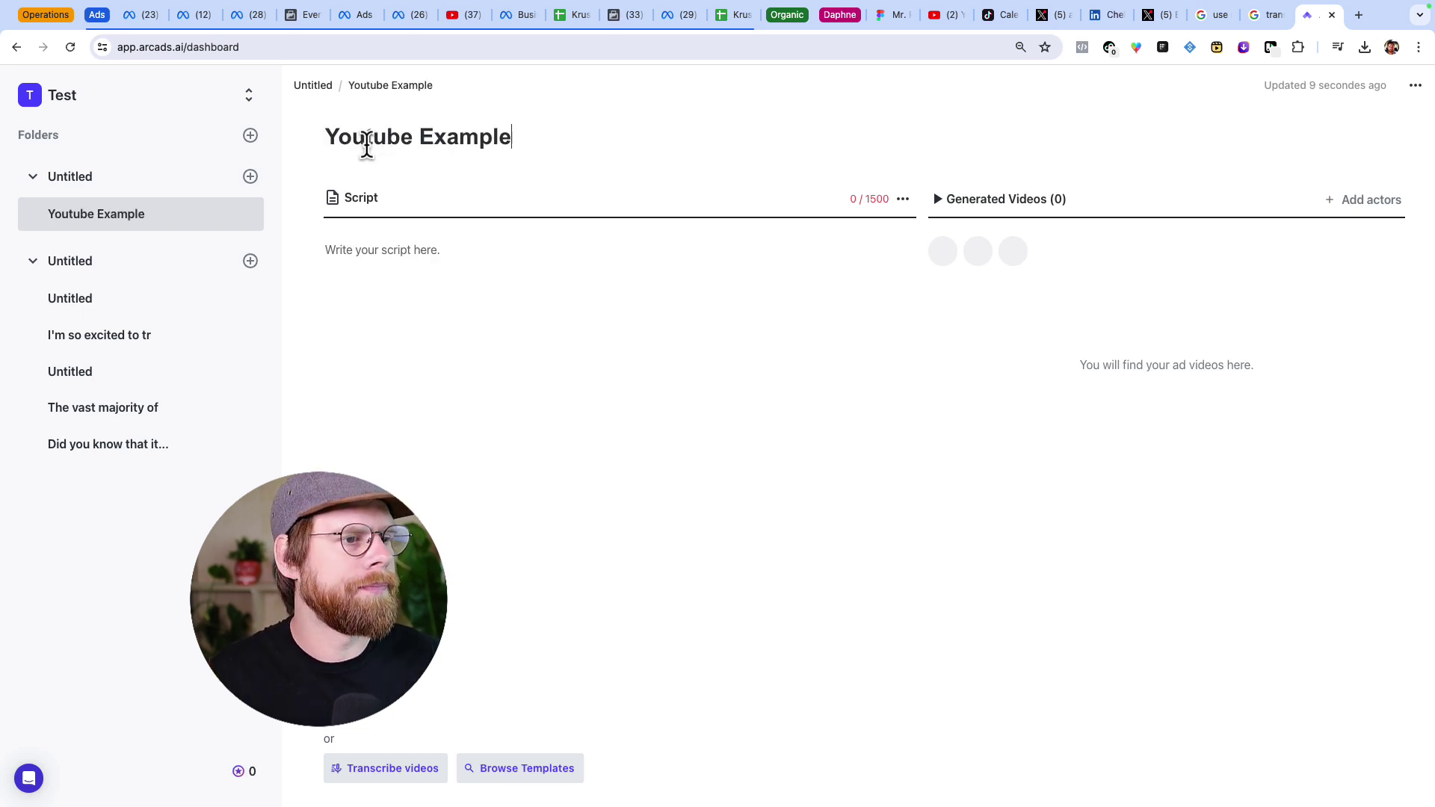
click(357, 251)
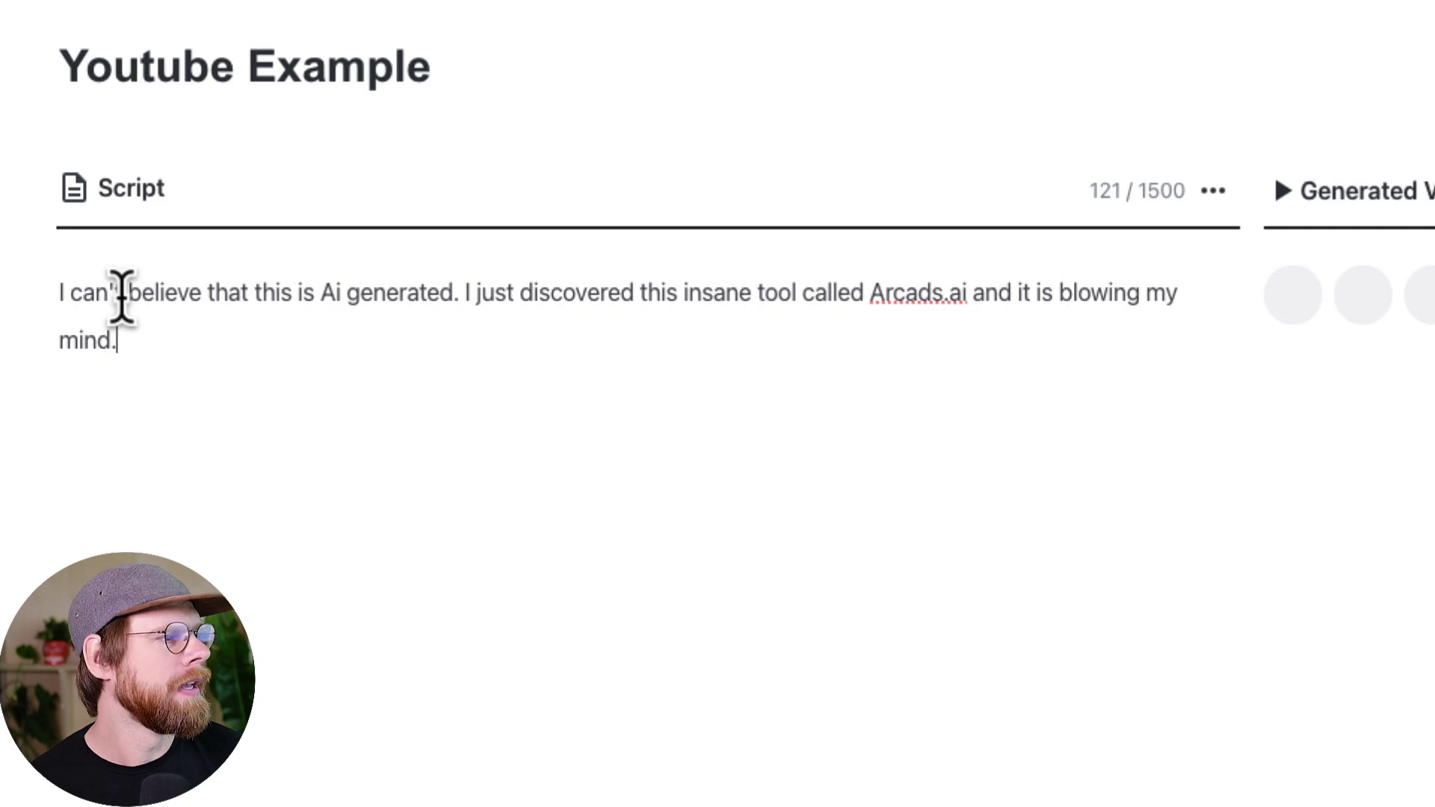
triple_click(254, 296)
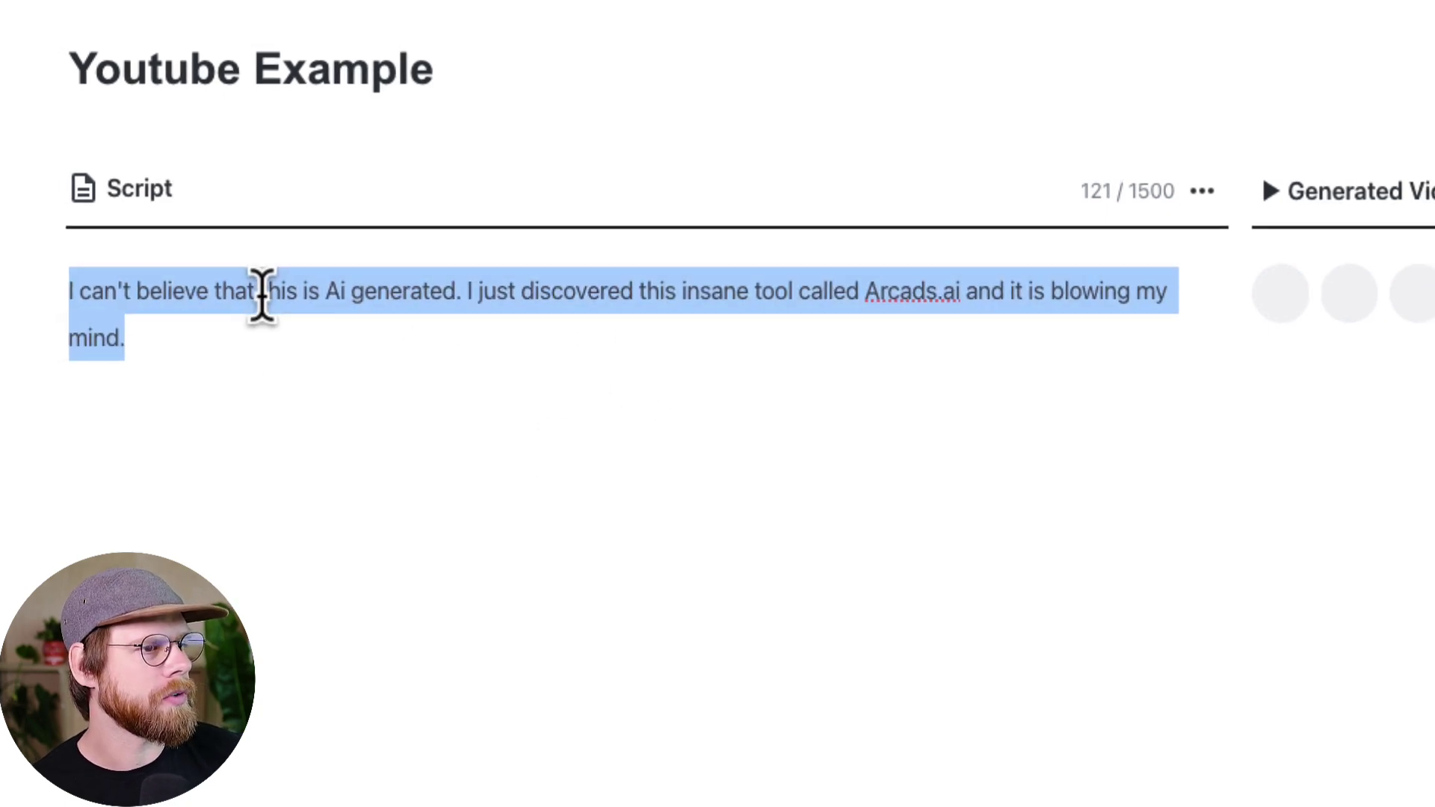
click(592, 378)
click(1303, 307)
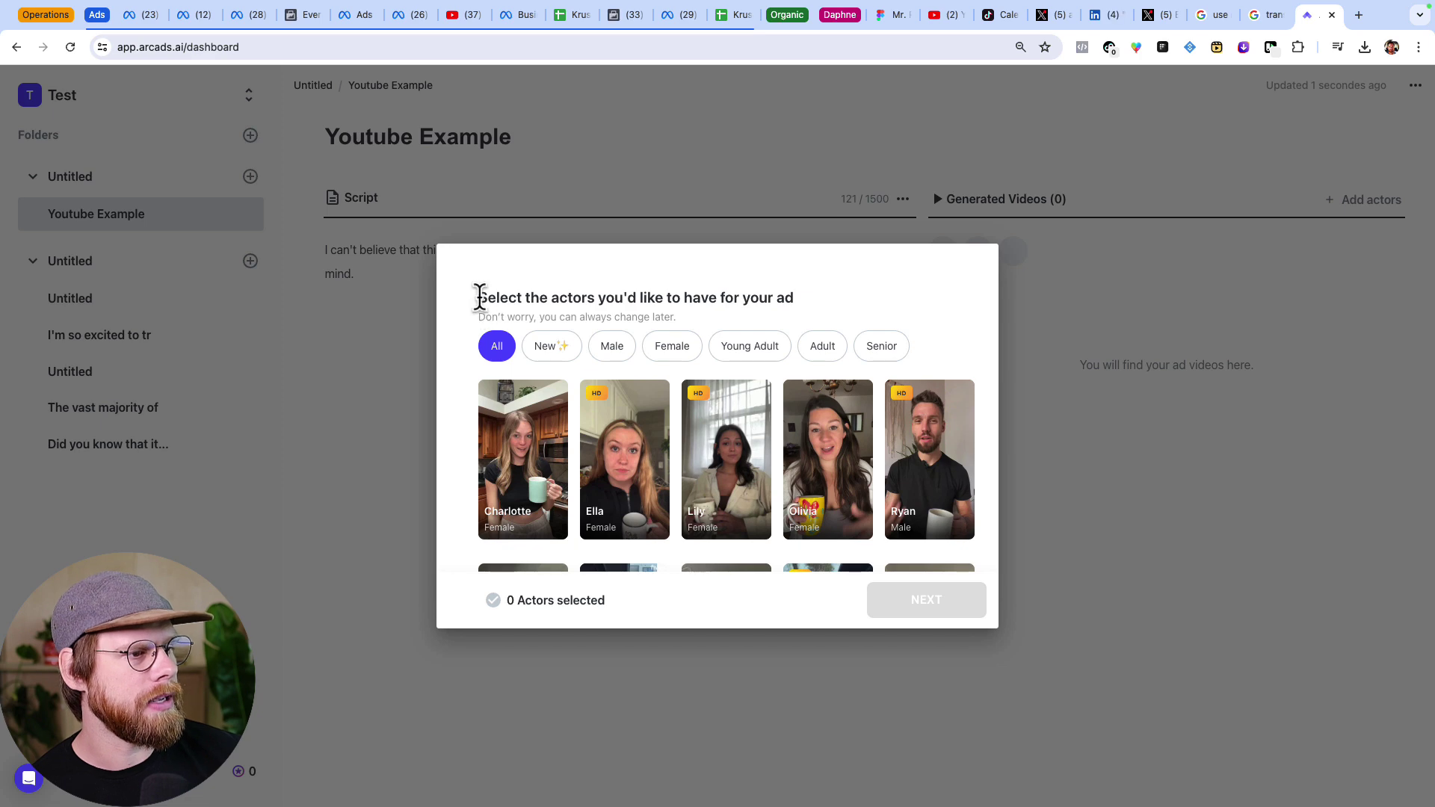
Step: Pick Olivia and Ryan as the first actors for the ad
drag(480, 297, 801, 314)
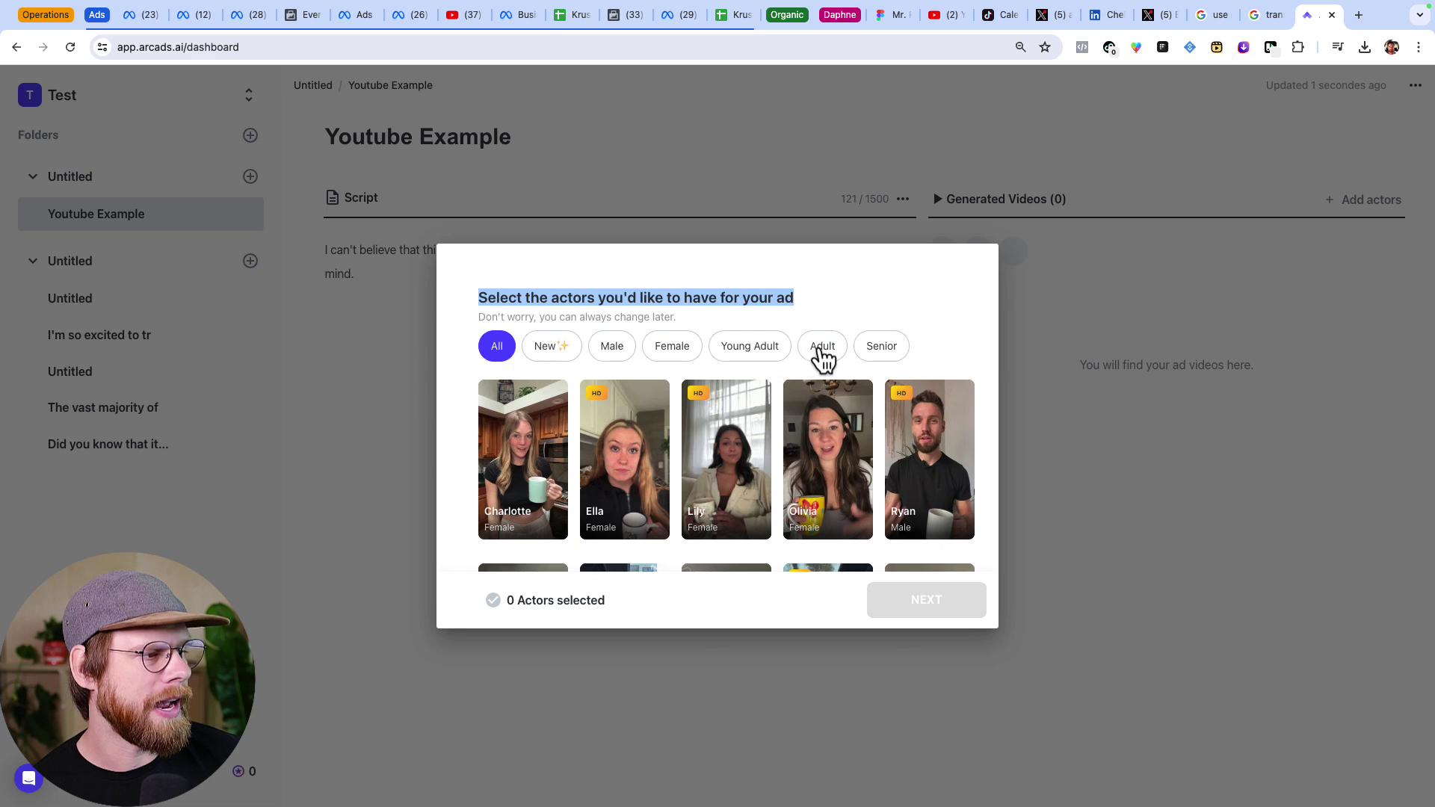
scroll(770, 409, down, 1)
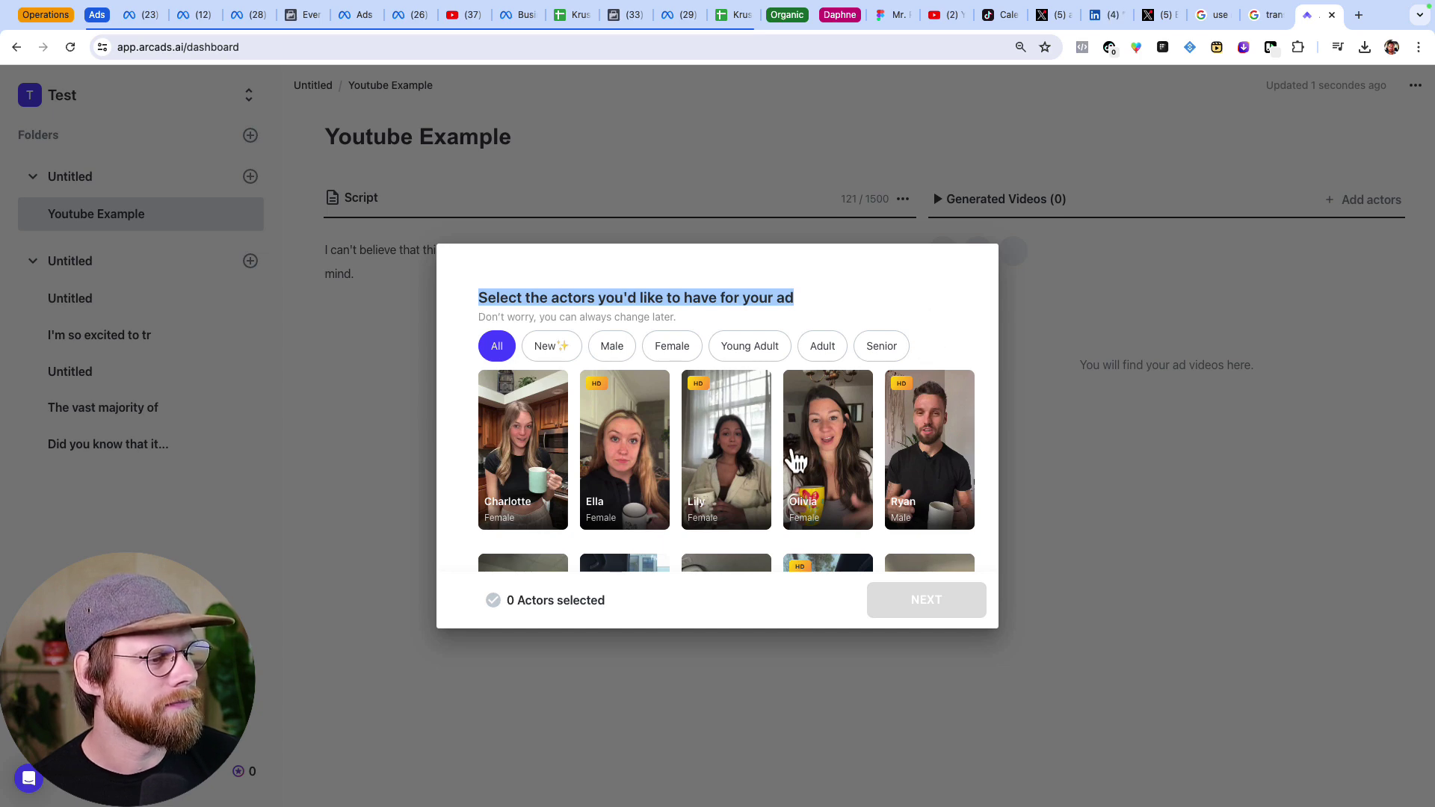
mouse_move(822, 471)
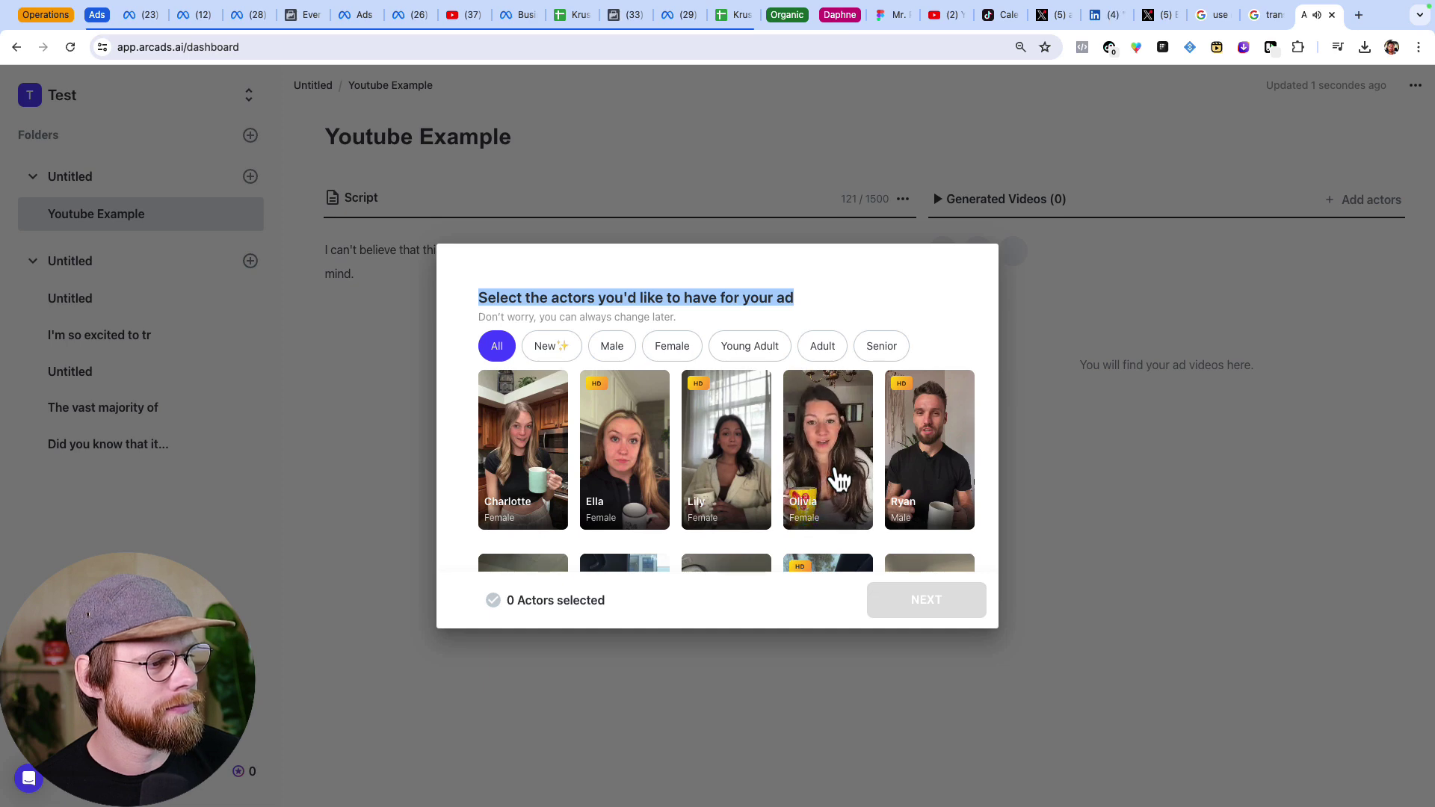
click(839, 480)
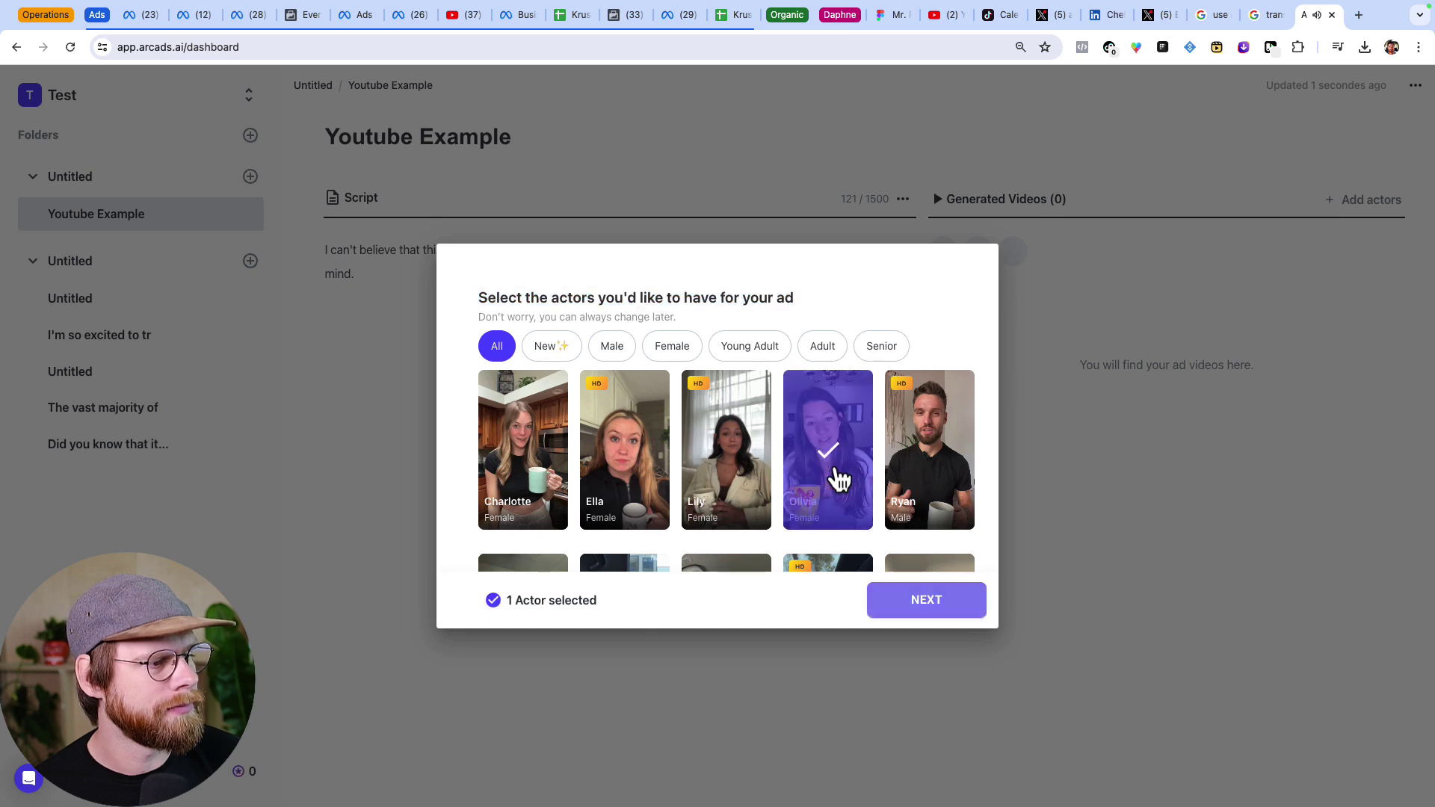
scroll(852, 468, down, 1)
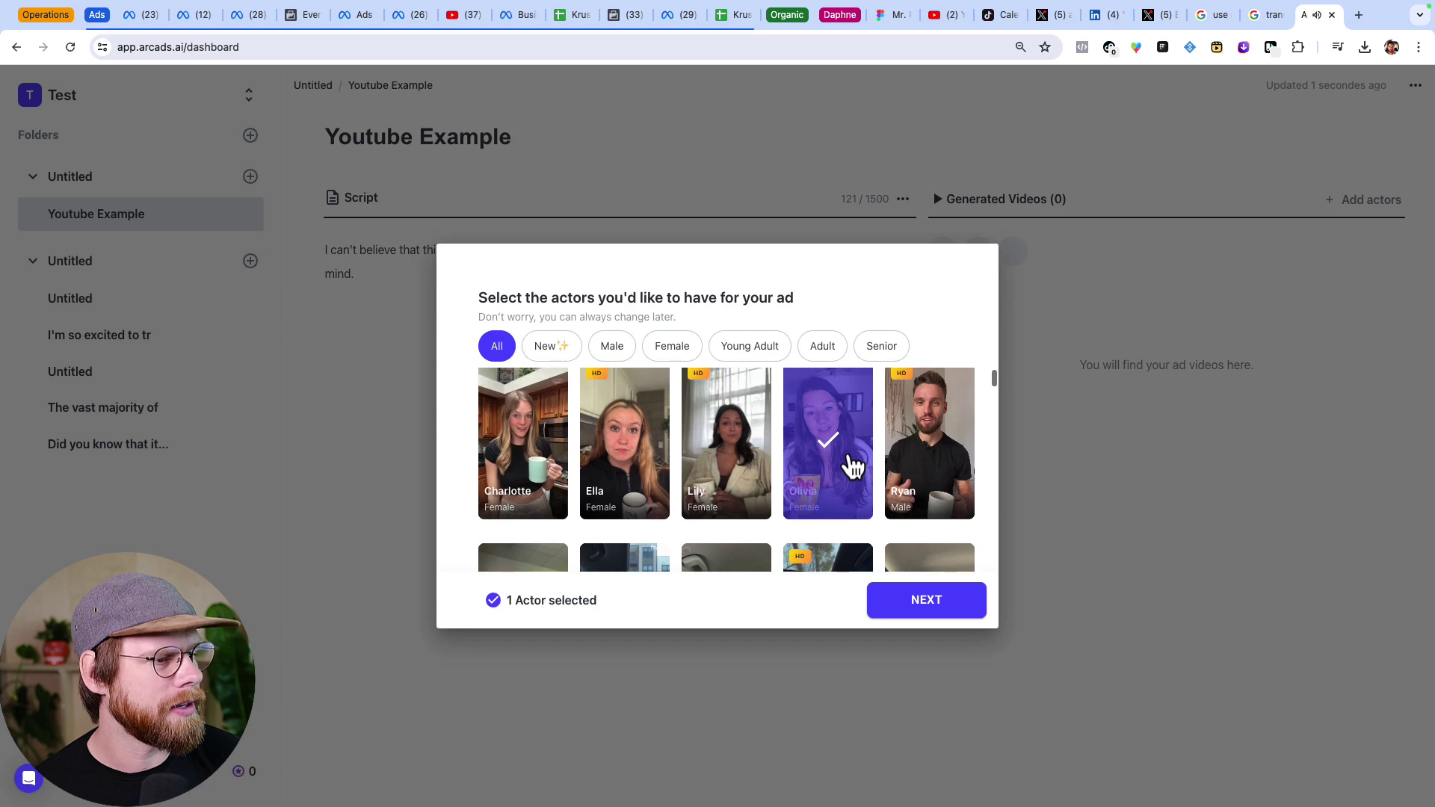
click(908, 461)
Step: Add the woman filmed in a car and more actors to reach five, then confirm
scroll(823, 460, down, 3)
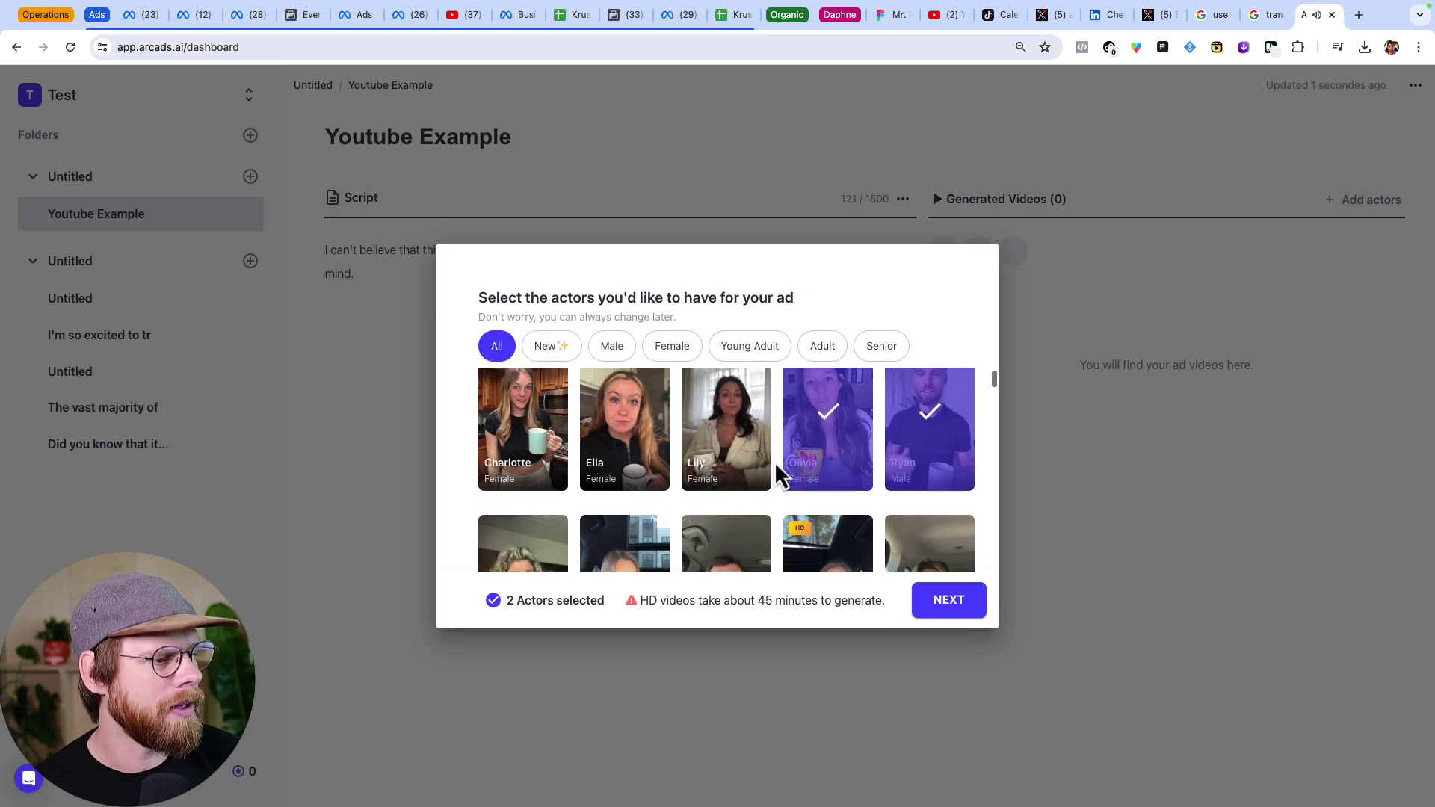
scroll(791, 500, down, 5)
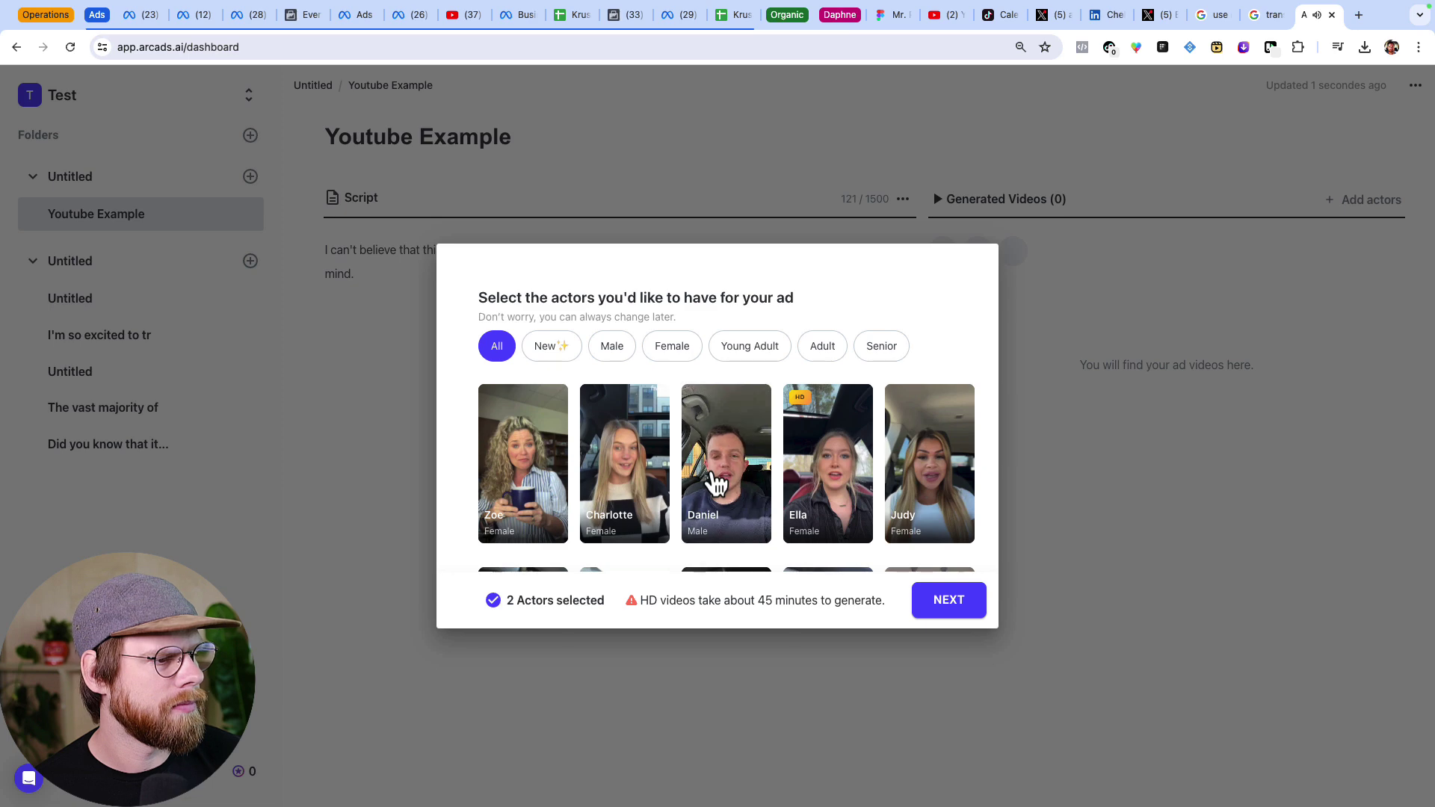
scroll(641, 497, down, 5)
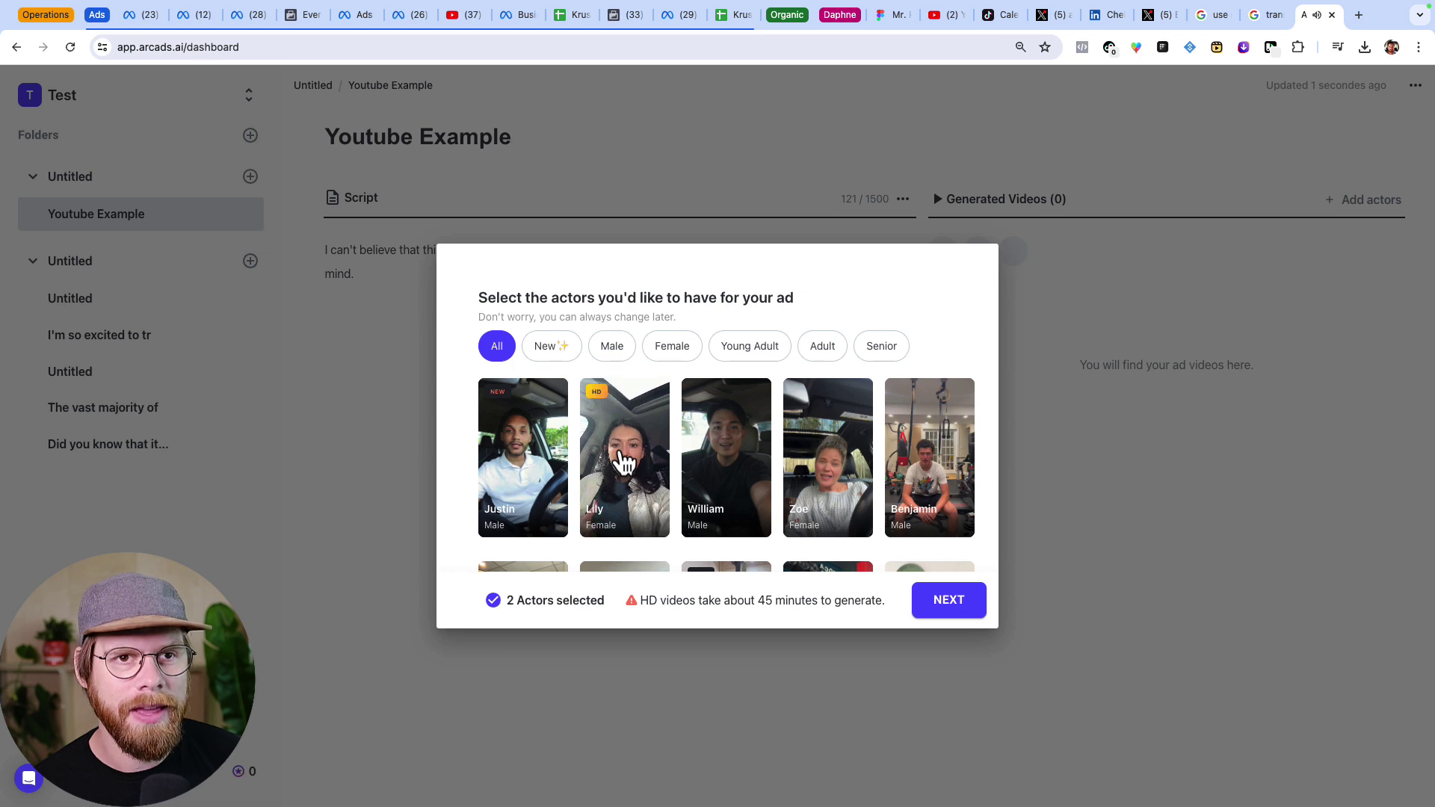
click(623, 460)
scroll(695, 463, down, 5)
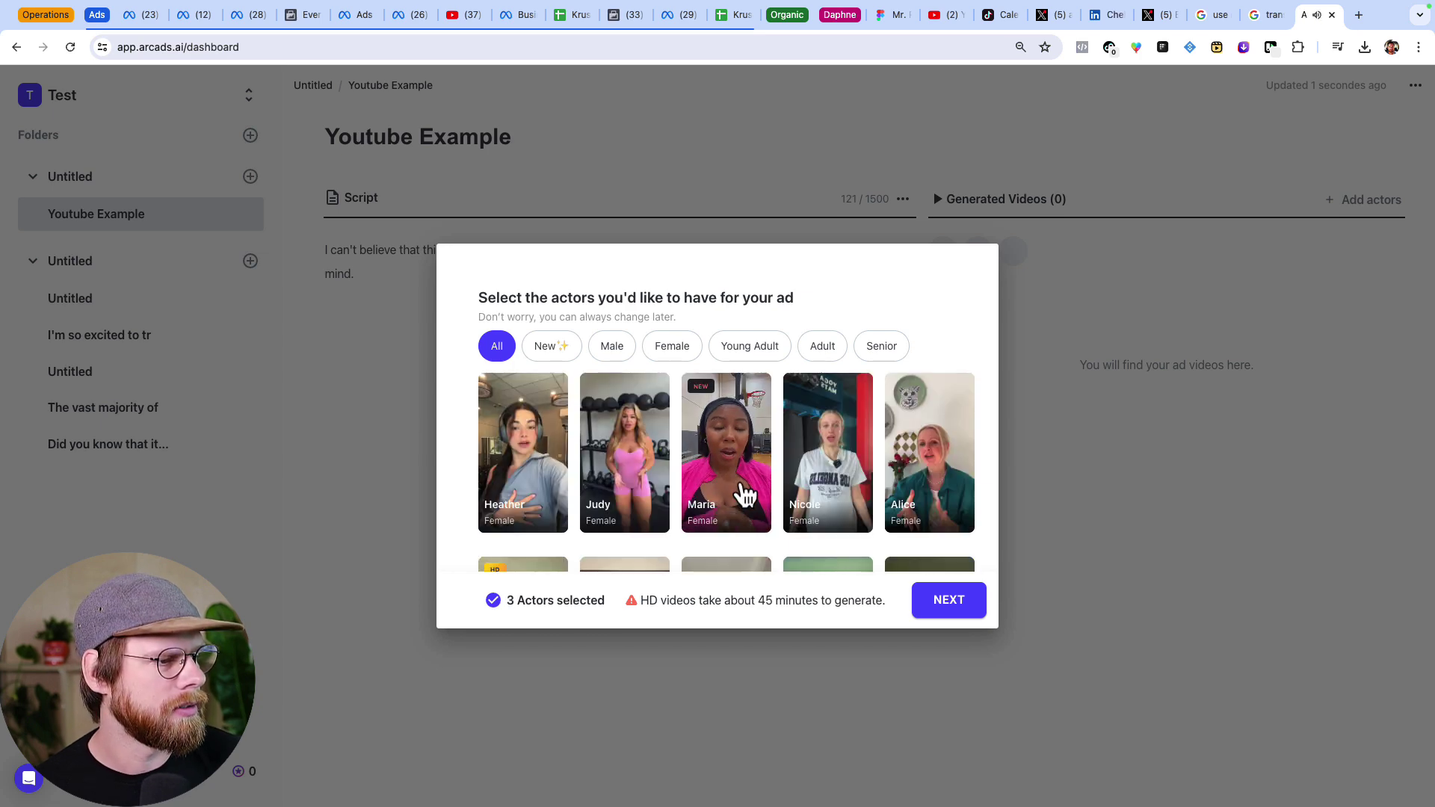
scroll(620, 456, down, 1)
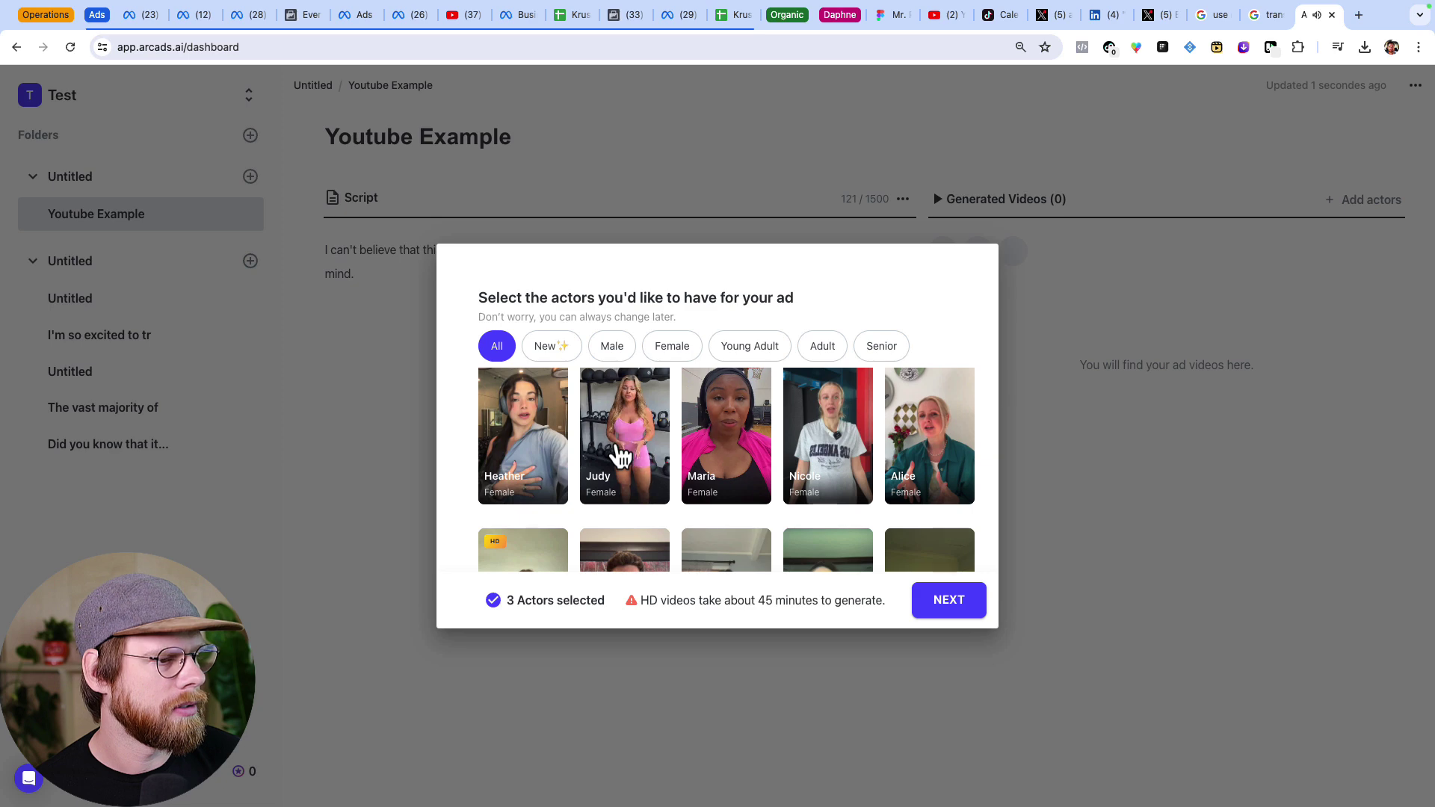
scroll(621, 456, down, 2)
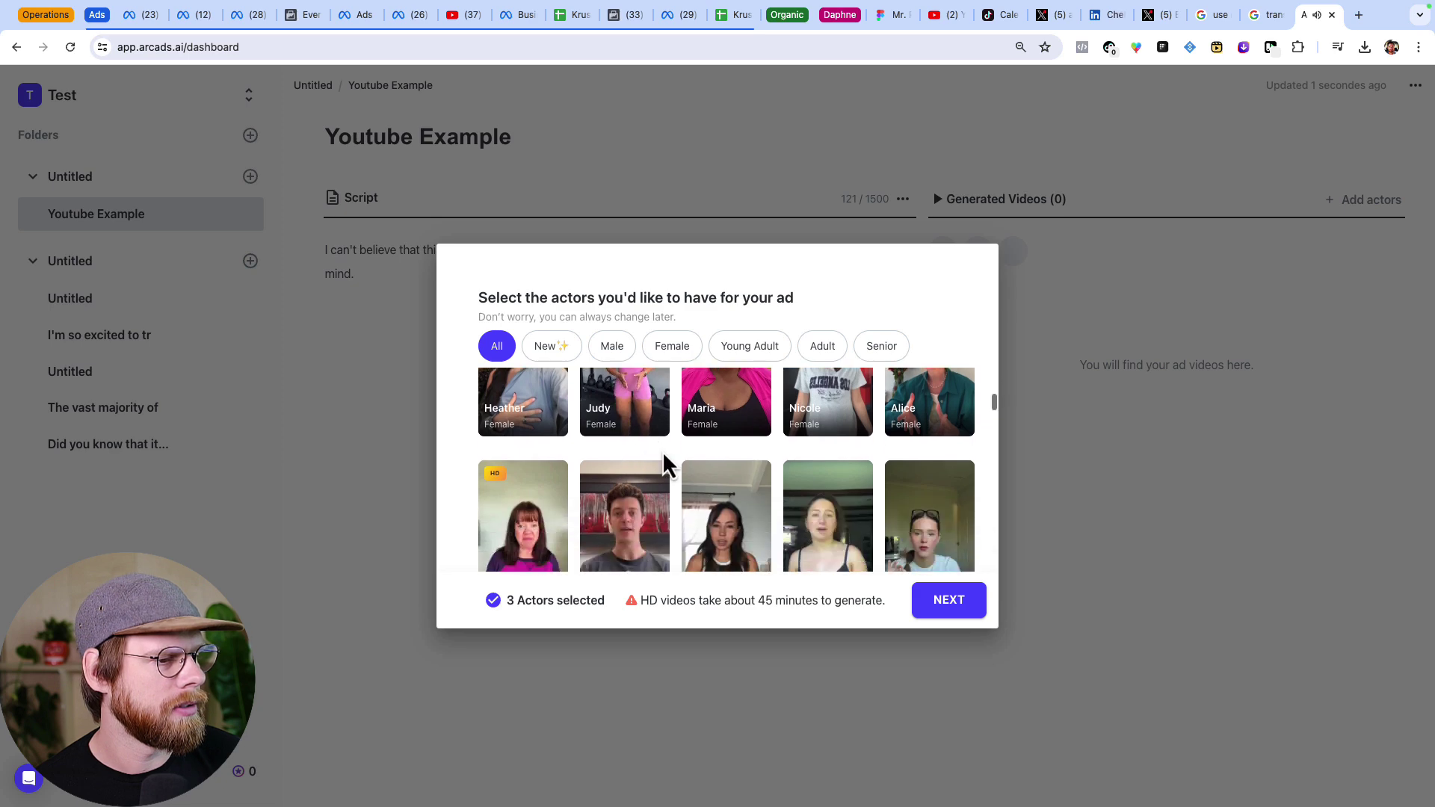
scroll(666, 464, down, 10)
click(948, 600)
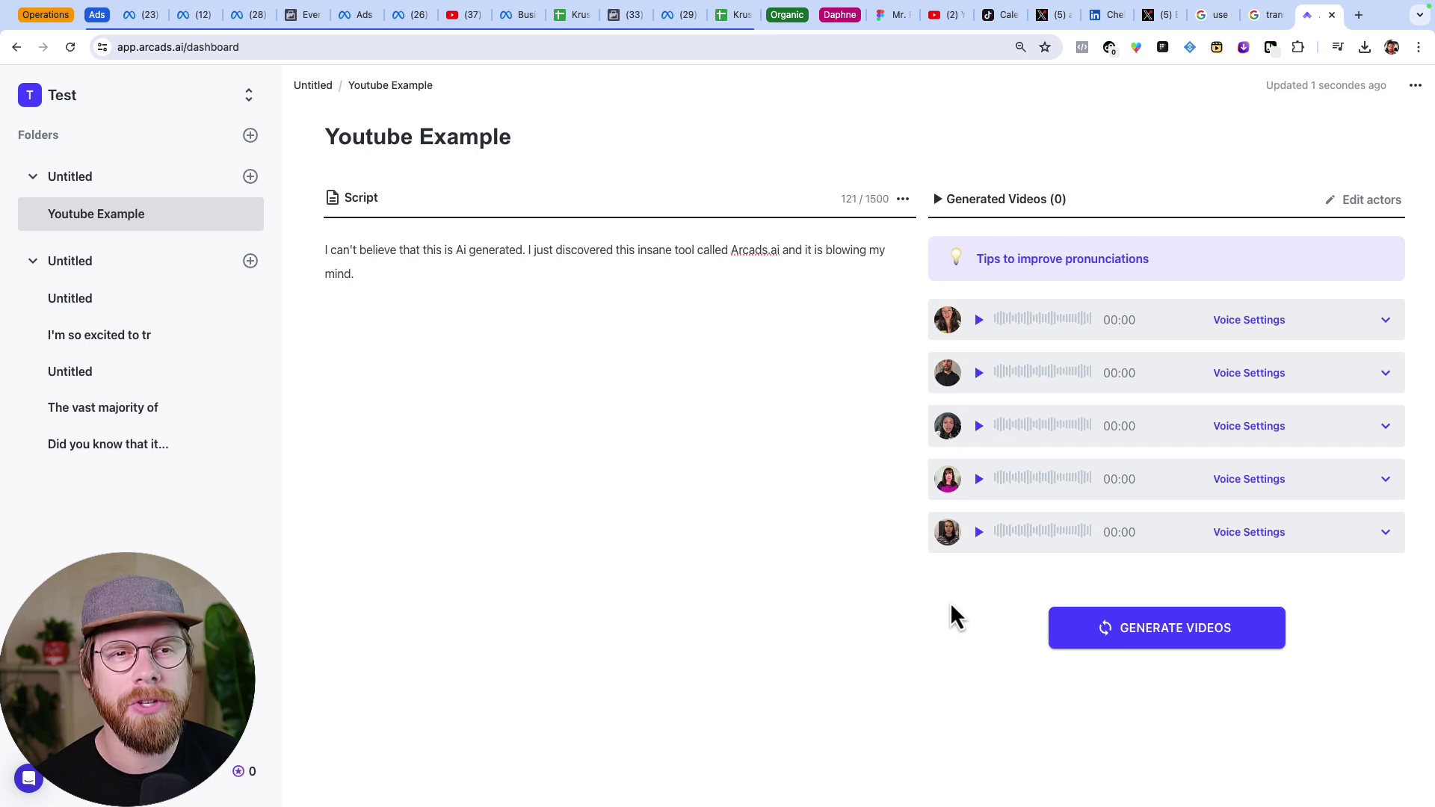
Step: Respell the script as 'AI generated' and 'Arc Ads.ai', replaying Olivia's preview; keep Default voice at 1.00x
click(979, 319)
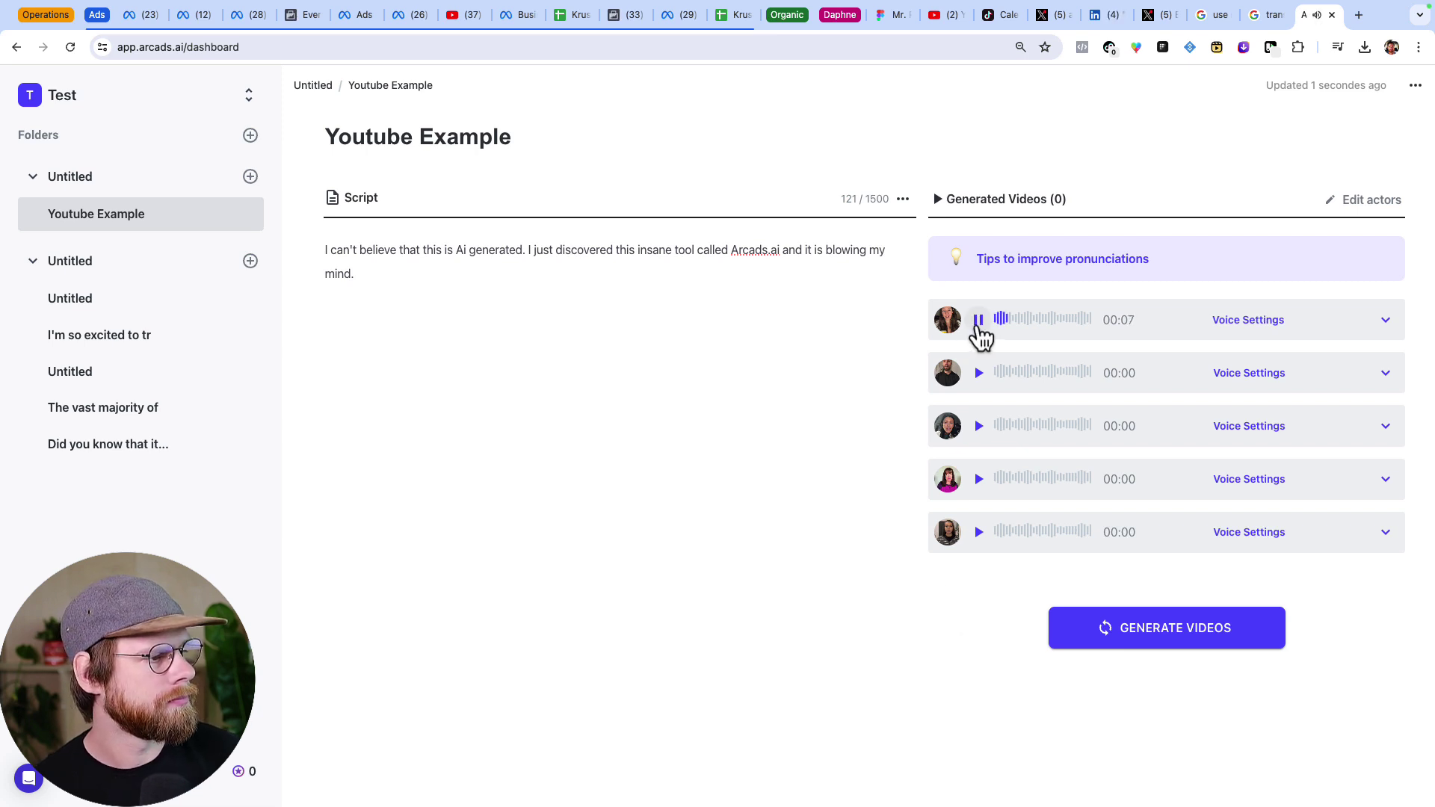
click(979, 321)
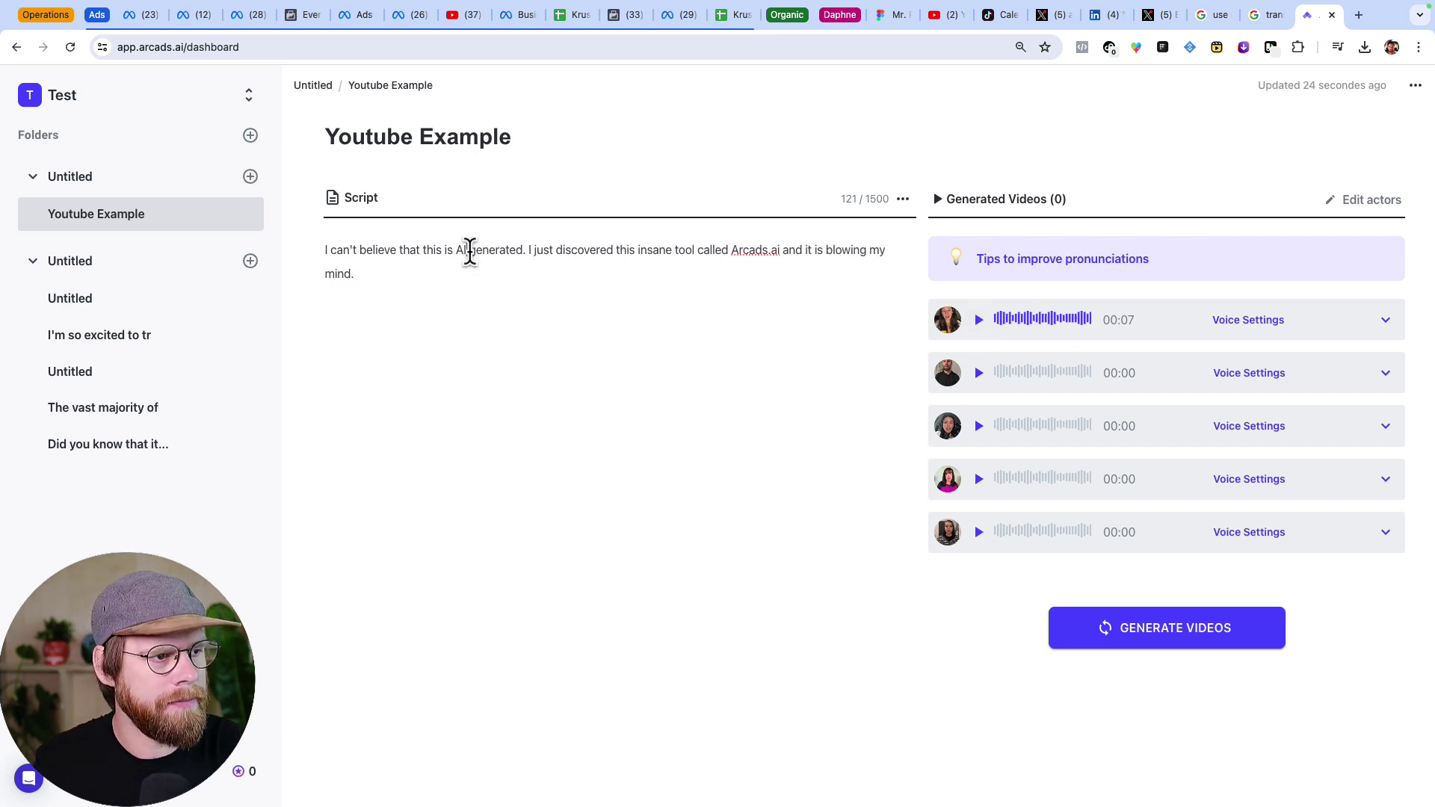
click(978, 320)
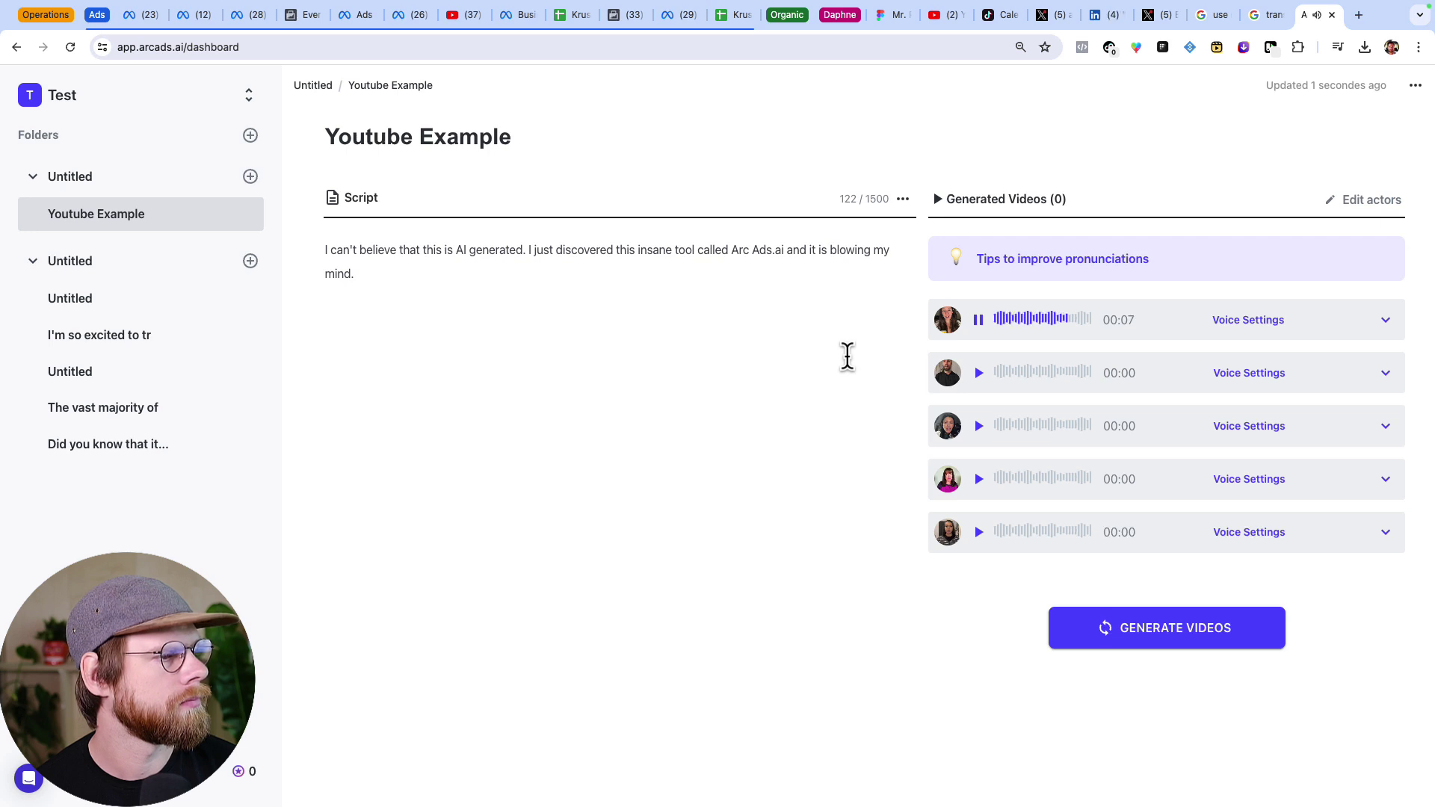
click(1215, 322)
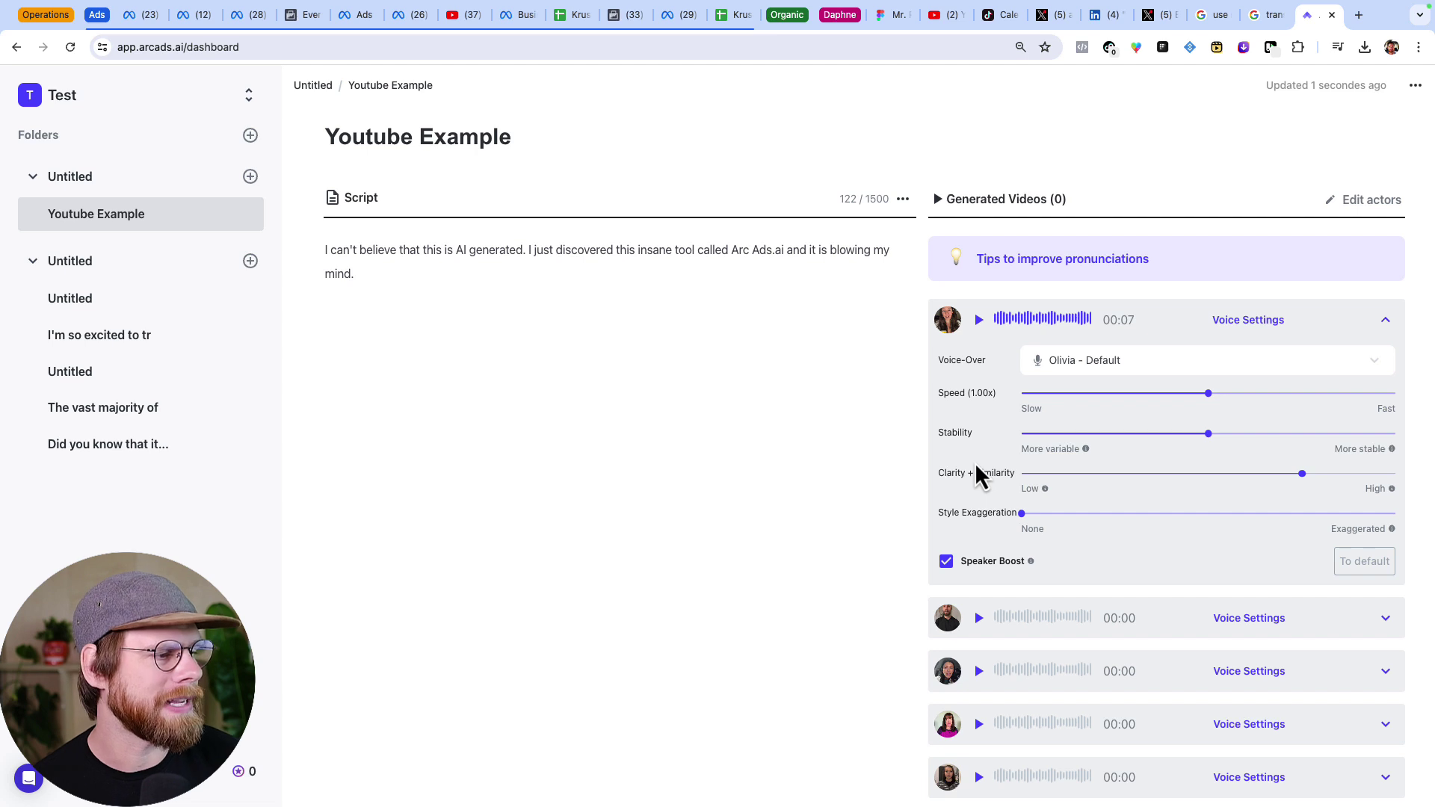
click(1386, 323)
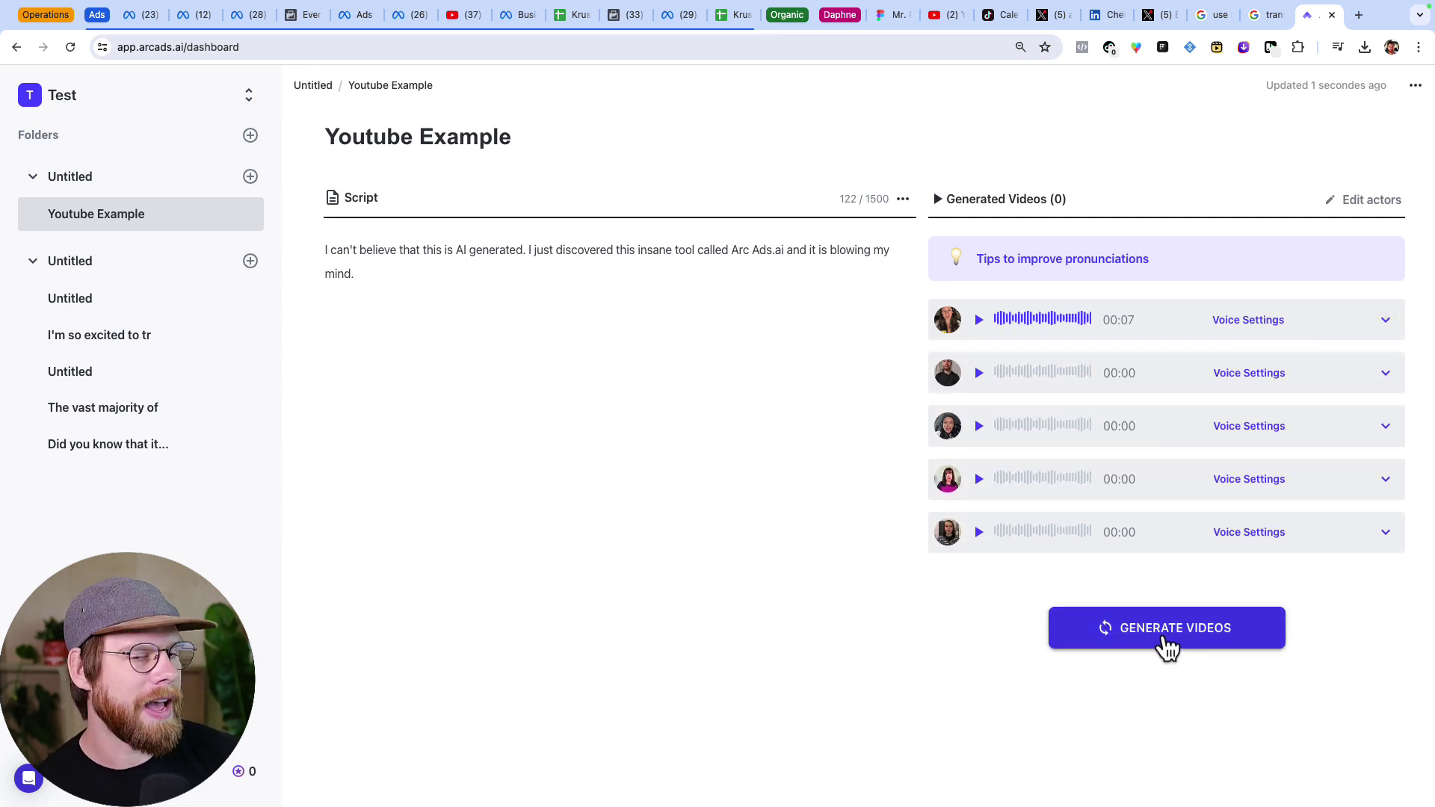
Step: Generate the videos for Olivia, Emily, Ryan, Lily and Barbara from the script
click(1167, 643)
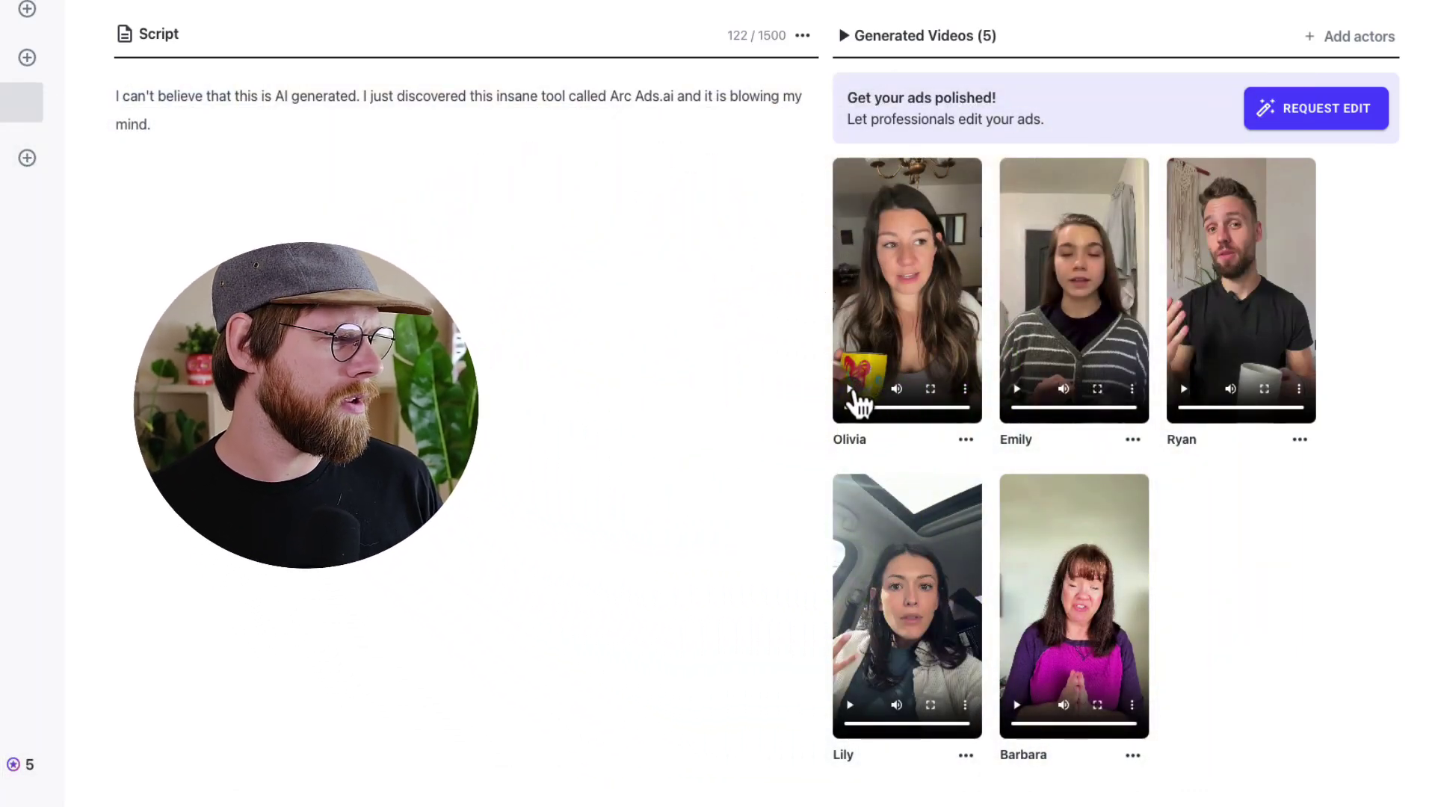
click(930, 389)
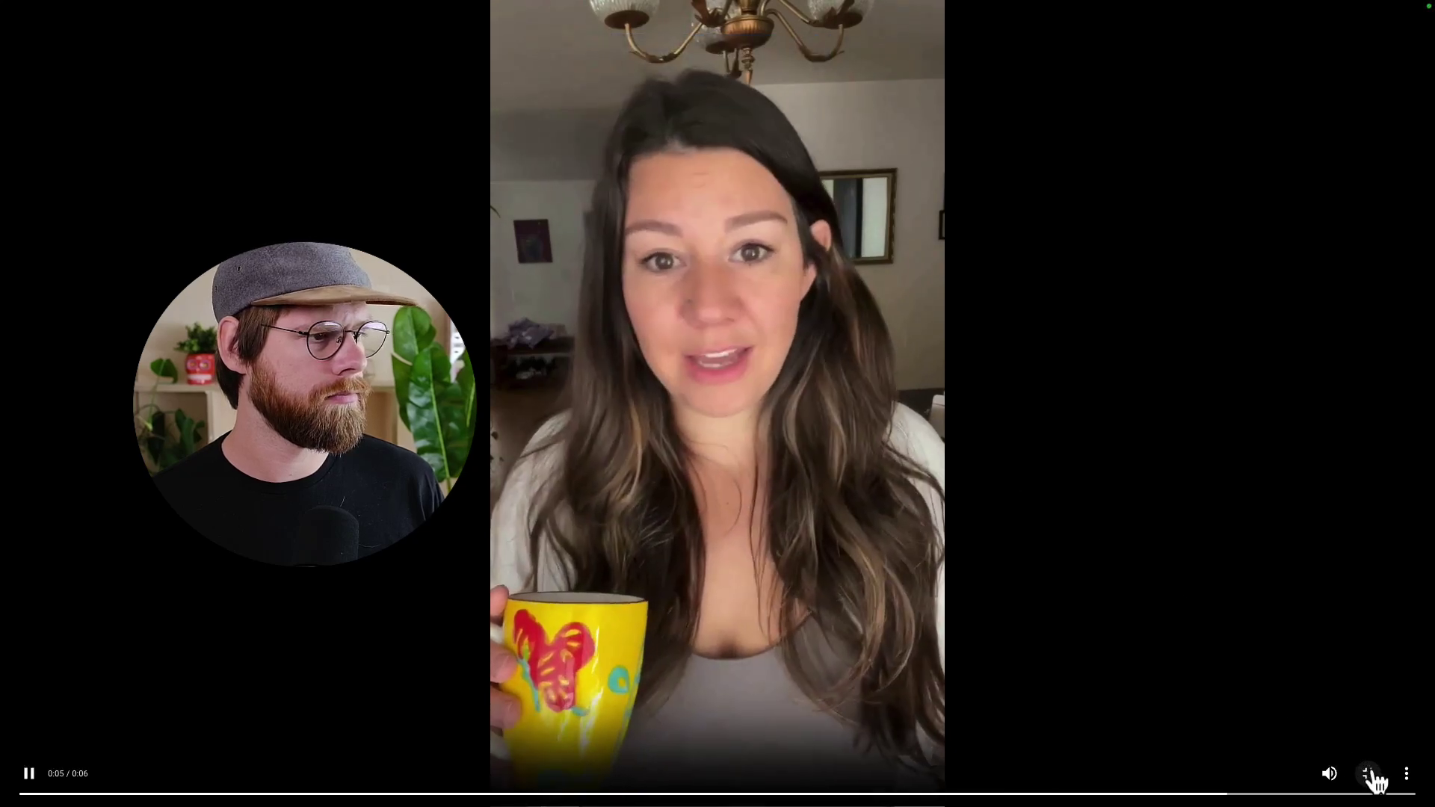
click(1371, 776)
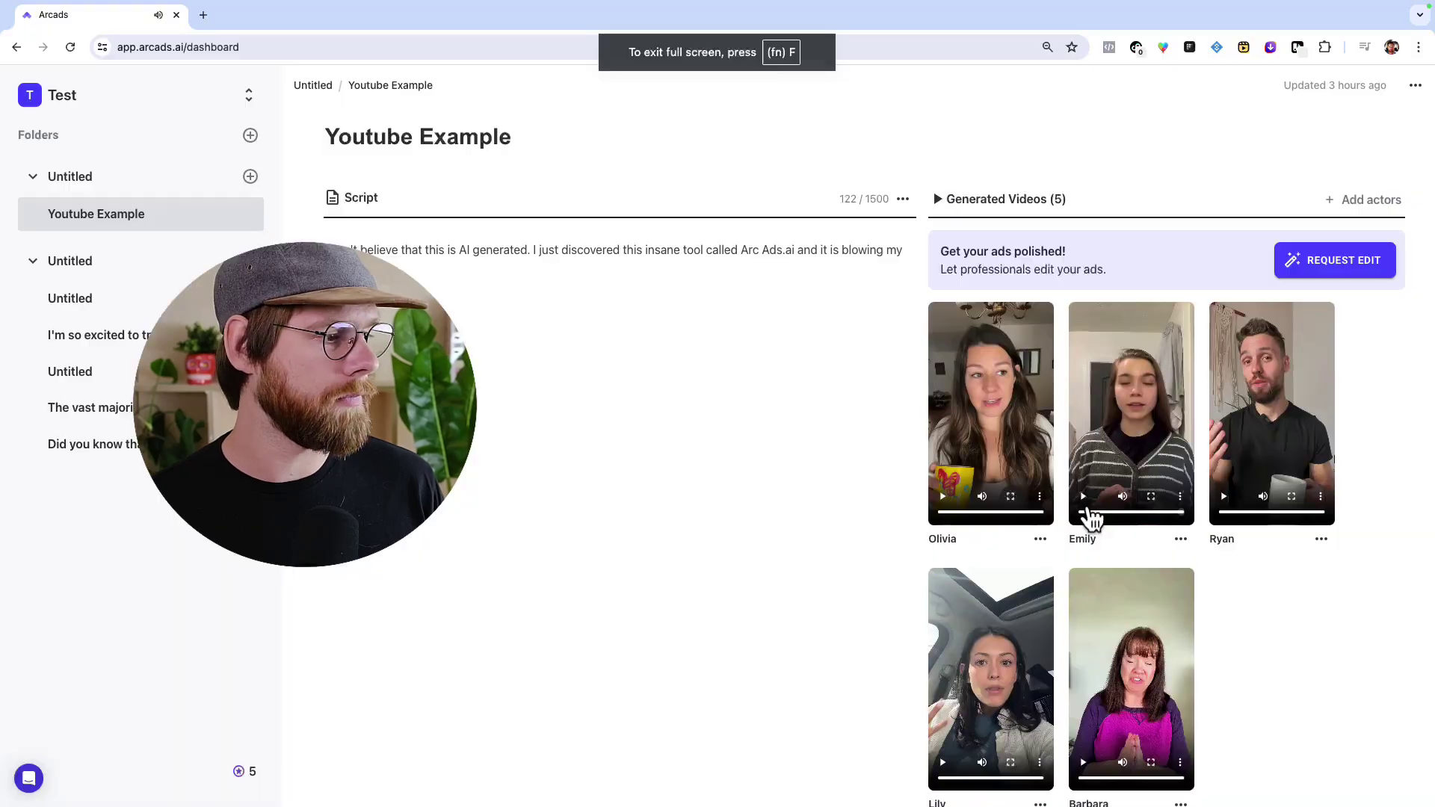
click(1152, 497)
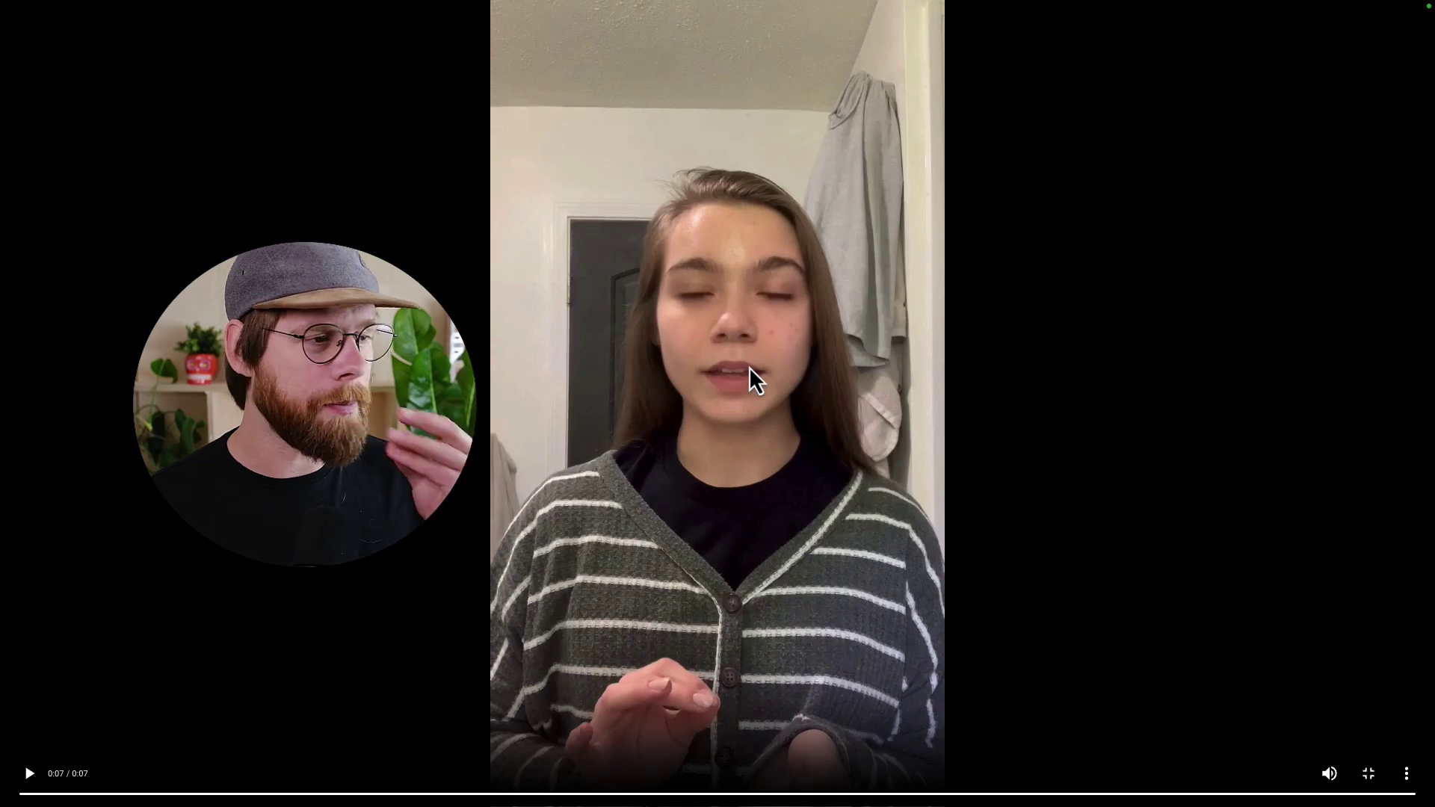
click(1371, 778)
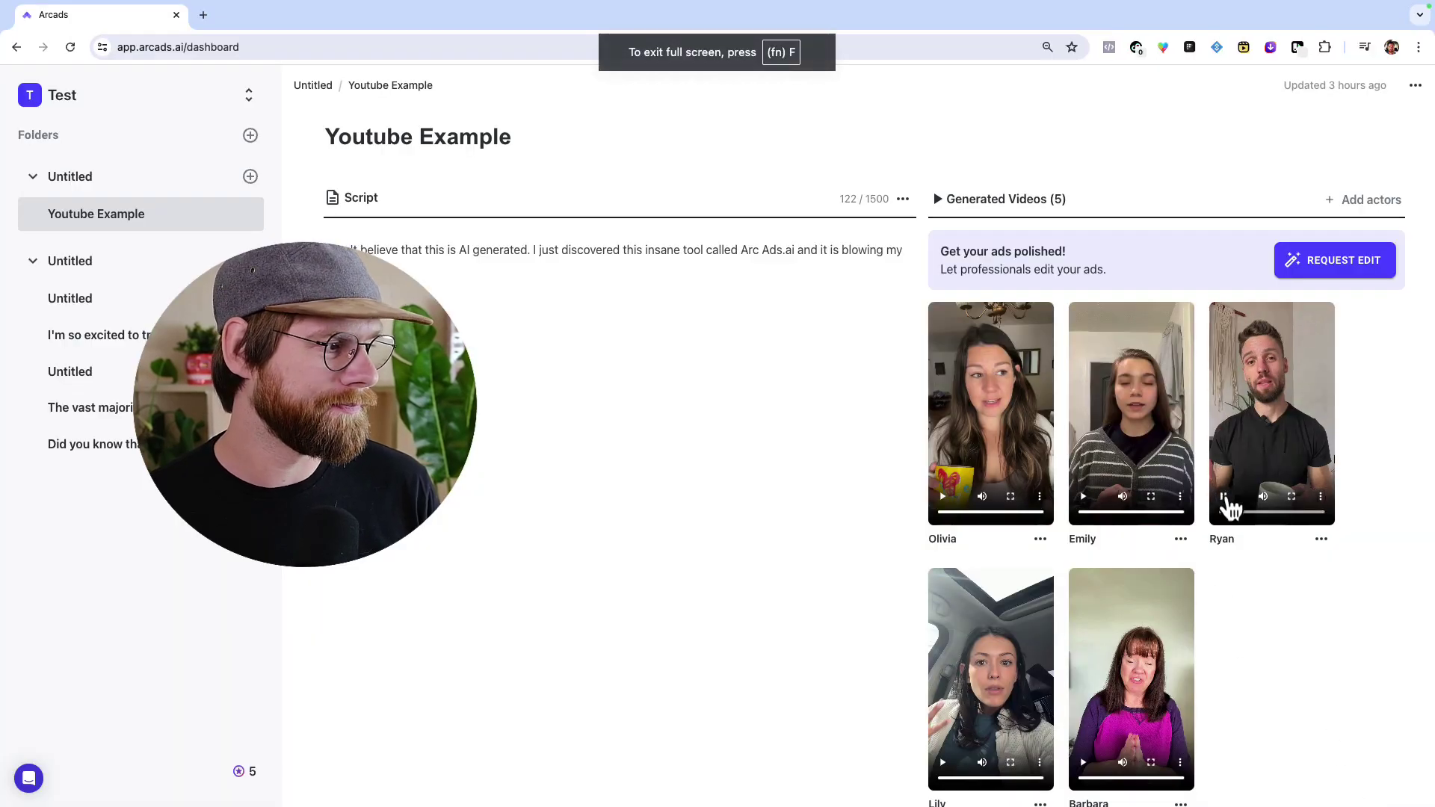
click(1291, 498)
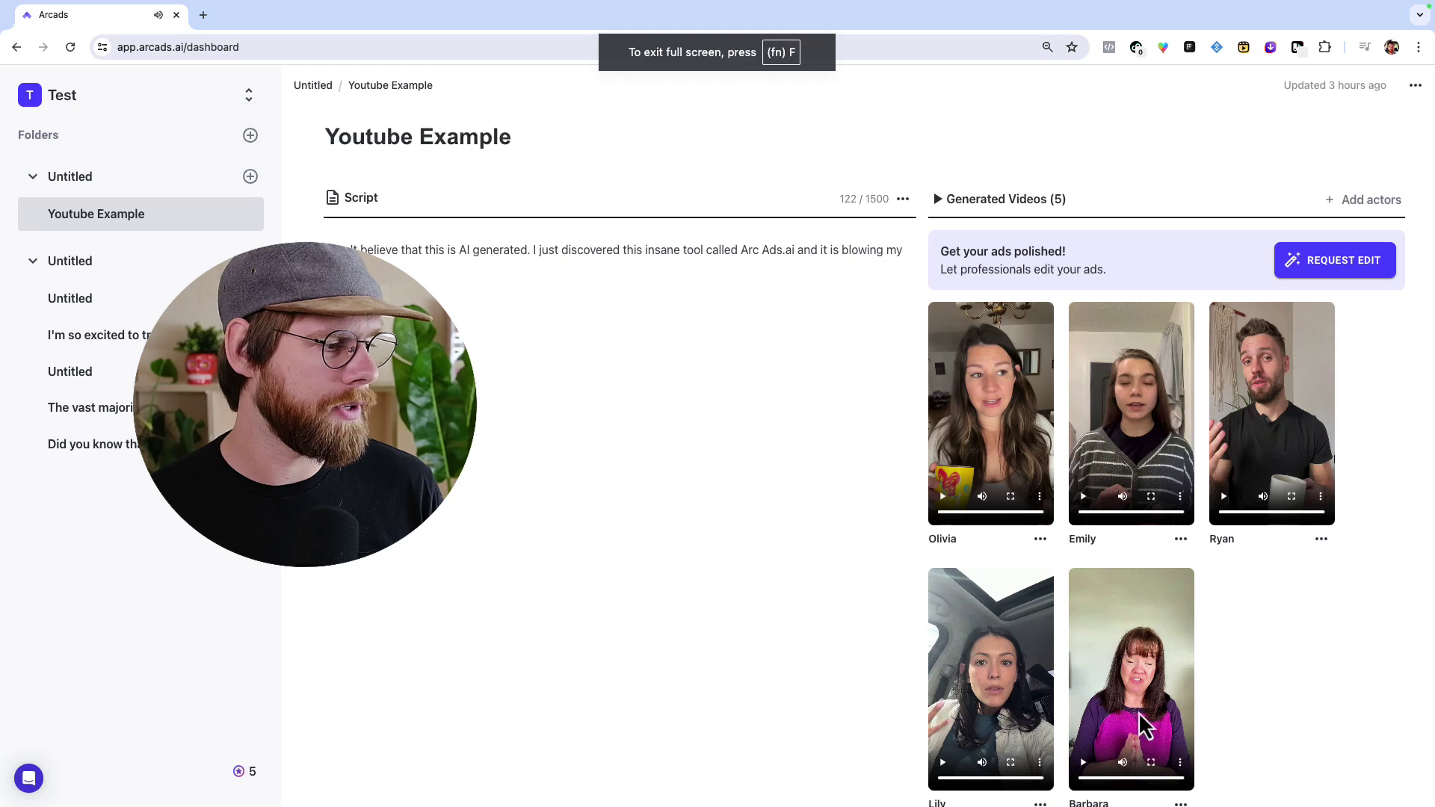
click(1151, 762)
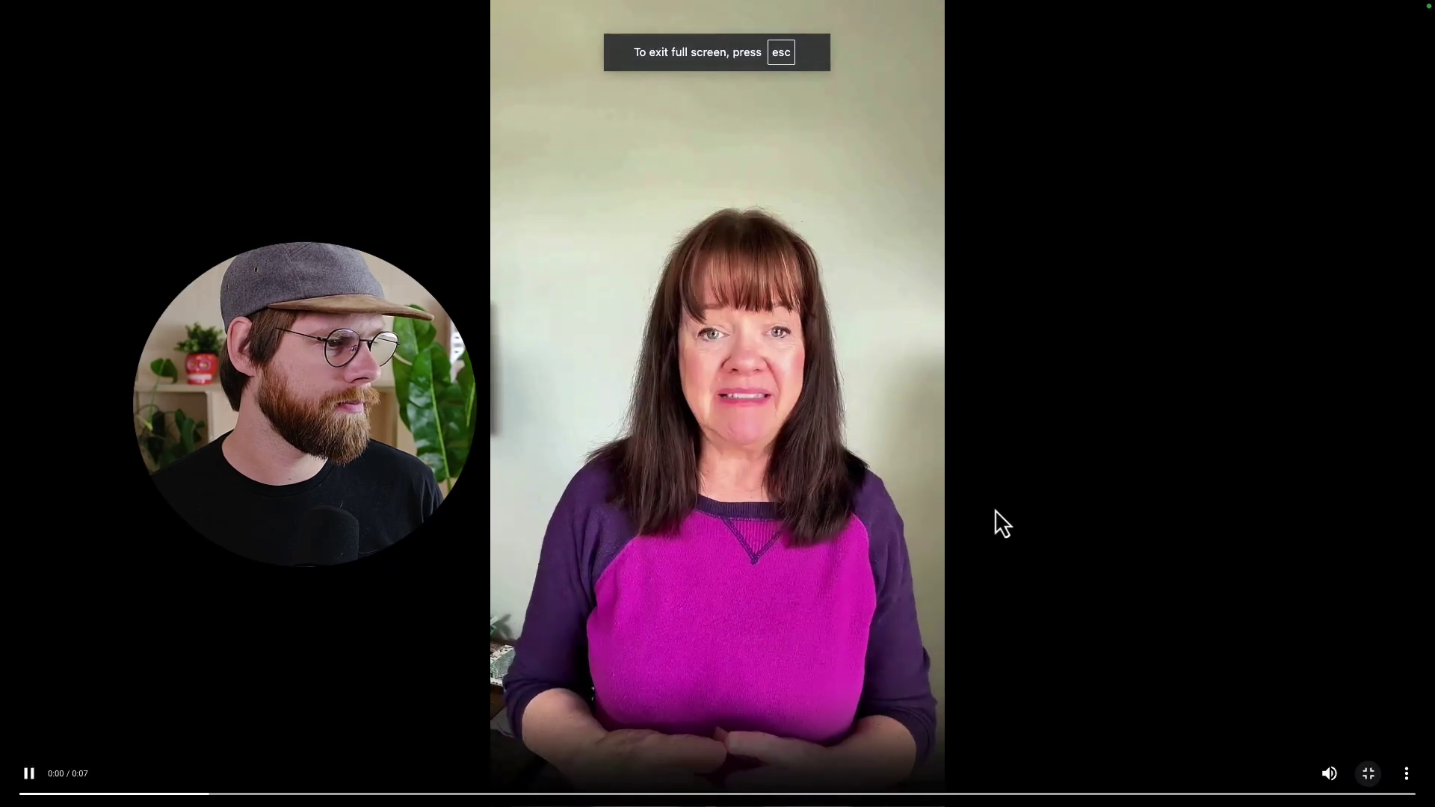